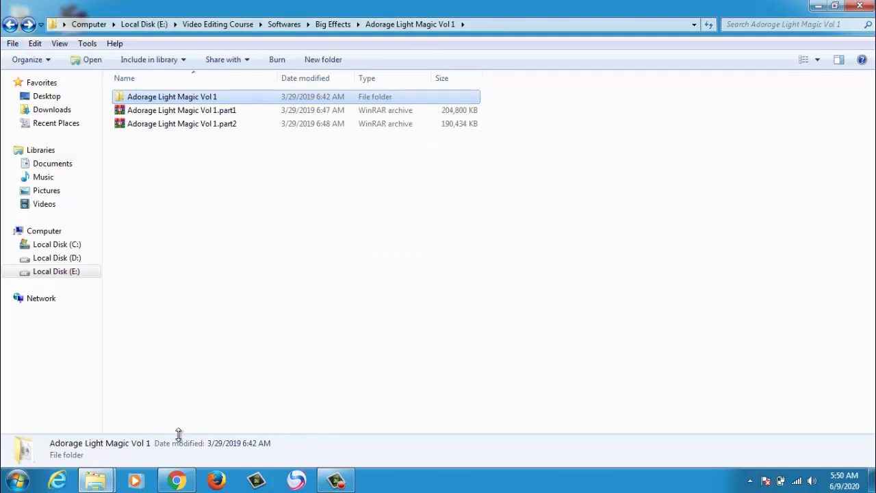
View the Urdu Touch channel page in Chrome and minimize the open windows to reveal the desktop
left_click(178, 480)
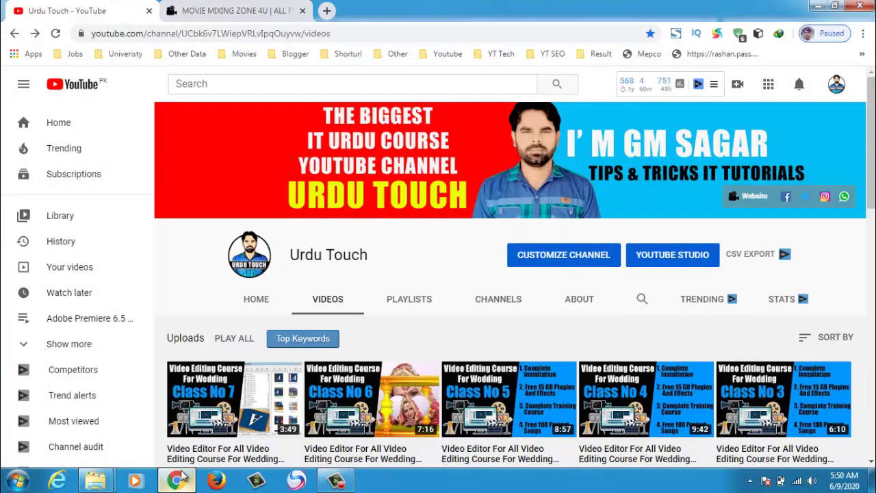
left_click(818, 7)
left_click(818, 7)
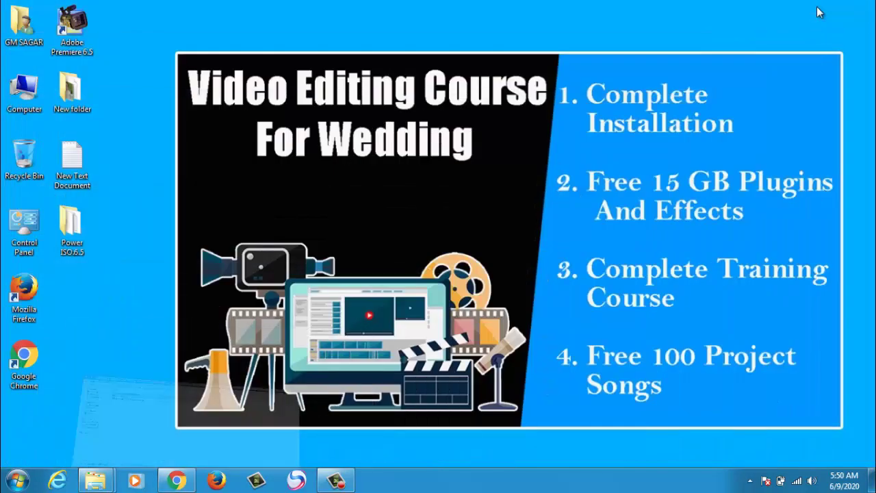
Install PowerISO 6.5 with the 32bit installer from the desktop's Power ISO.6.5 folder, accepting the license, and minimize the thank-you page
double_click(70, 226)
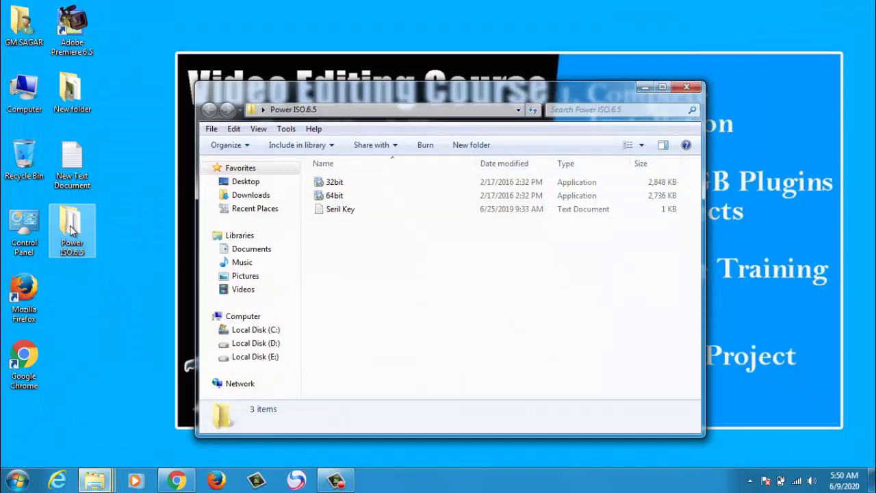
double_click(333, 184)
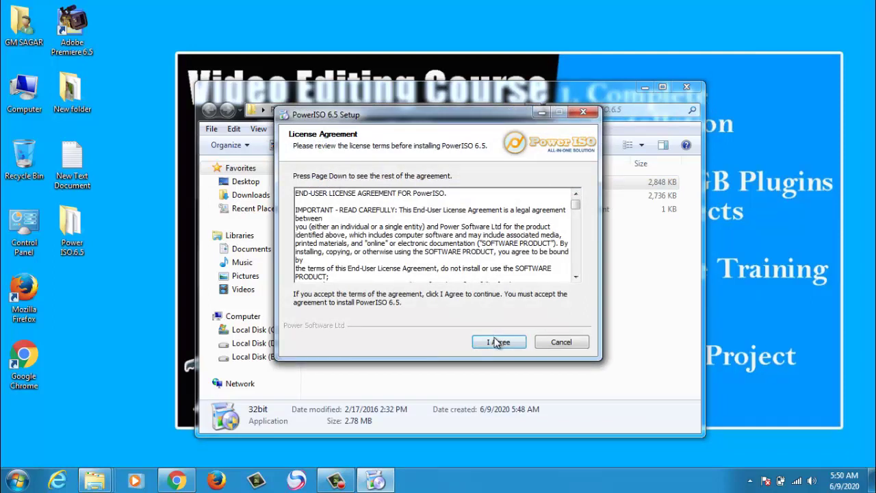
left_click(499, 341)
left_click(498, 342)
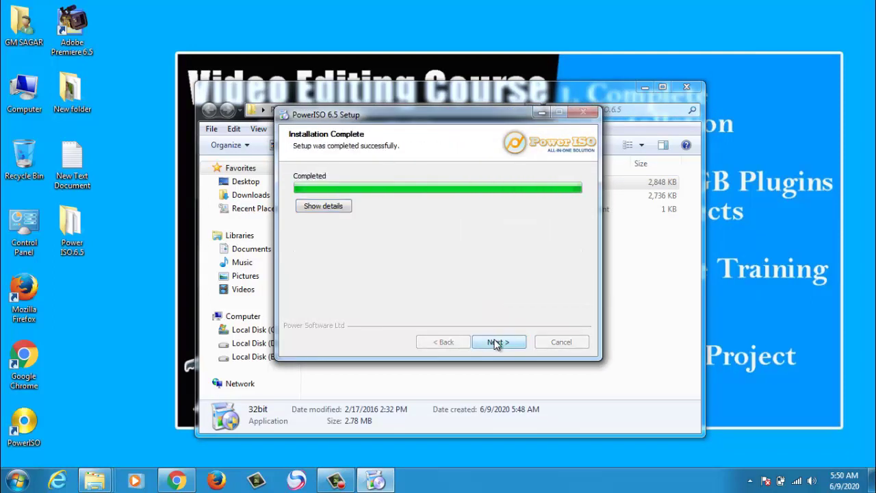
left_click(496, 342)
left_click(498, 342)
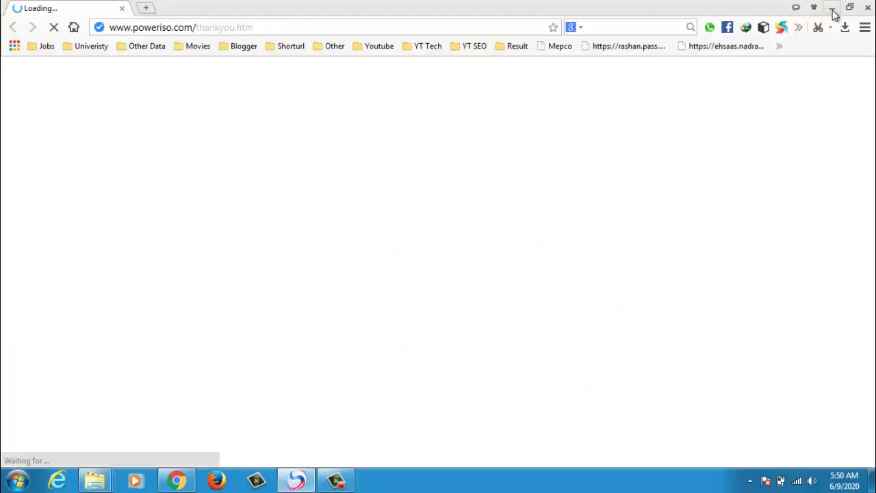
left_click(833, 11)
Launch PowerISO with its registration code form open, and open the Seril Key text file from the Power ISO.6.5 folder
double_click(24, 422)
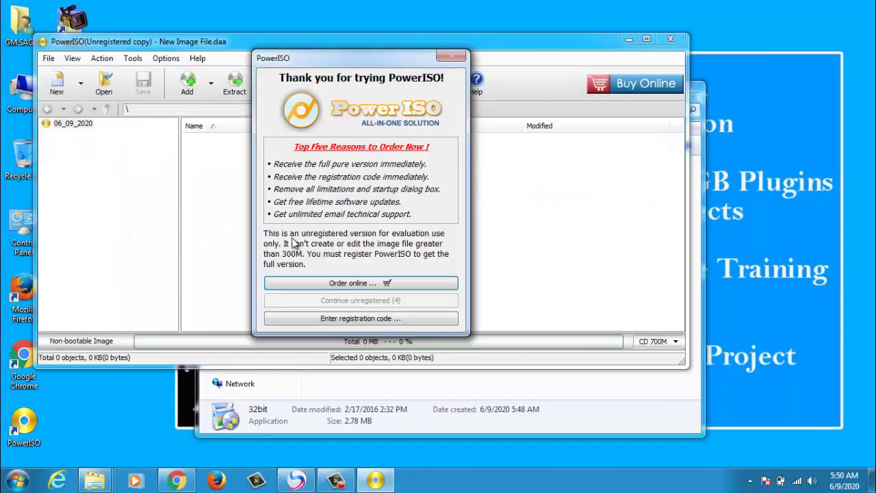
left_click(328, 319)
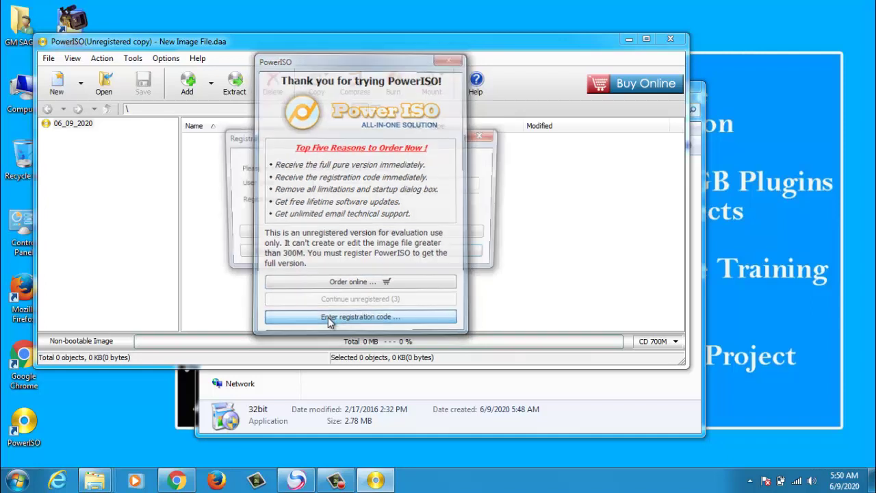
left_click(515, 399)
left_click(515, 399)
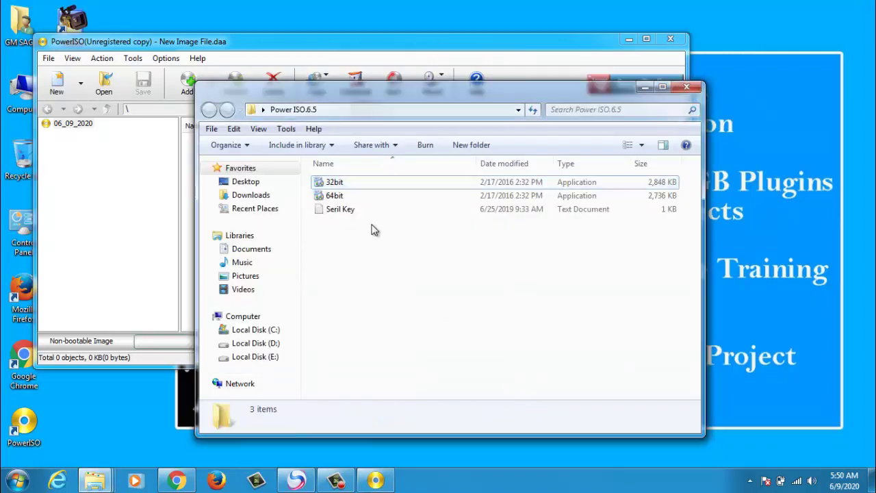
left_click(347, 212)
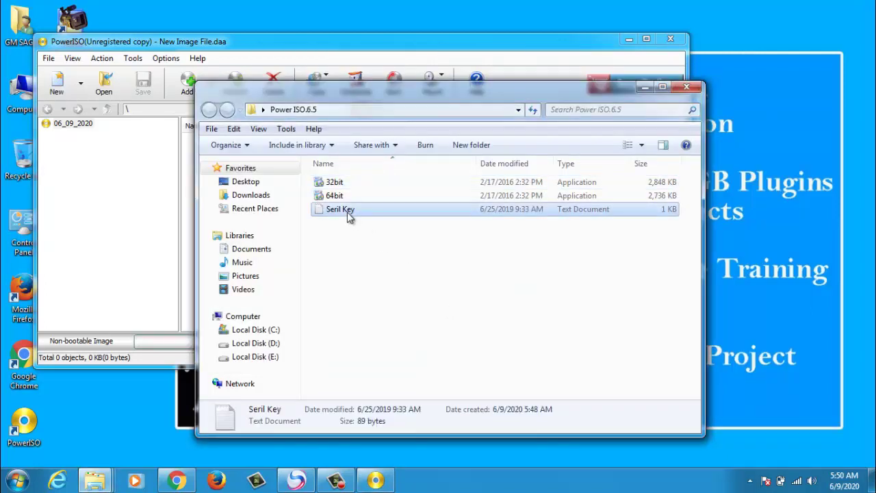
double_click(347, 211)
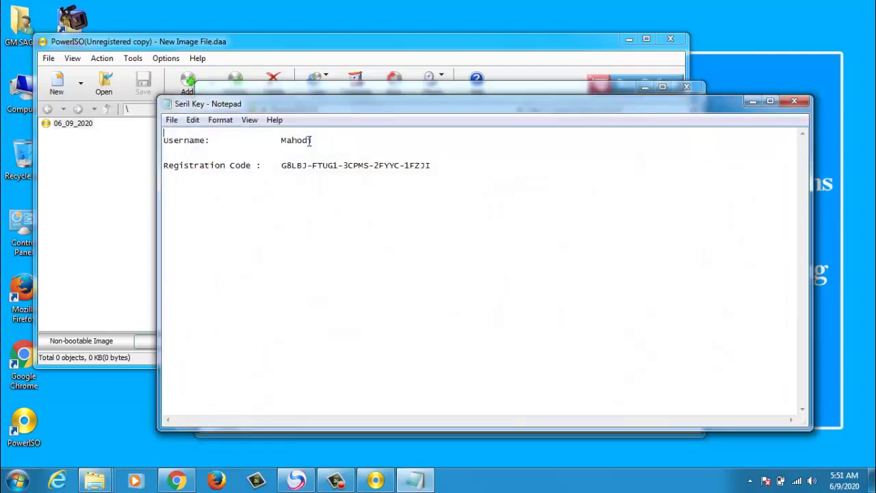
Copy the user name from the Seril Key file into the User name field of PowerISO's registration form
left_click_drag(283, 140, 313, 139)
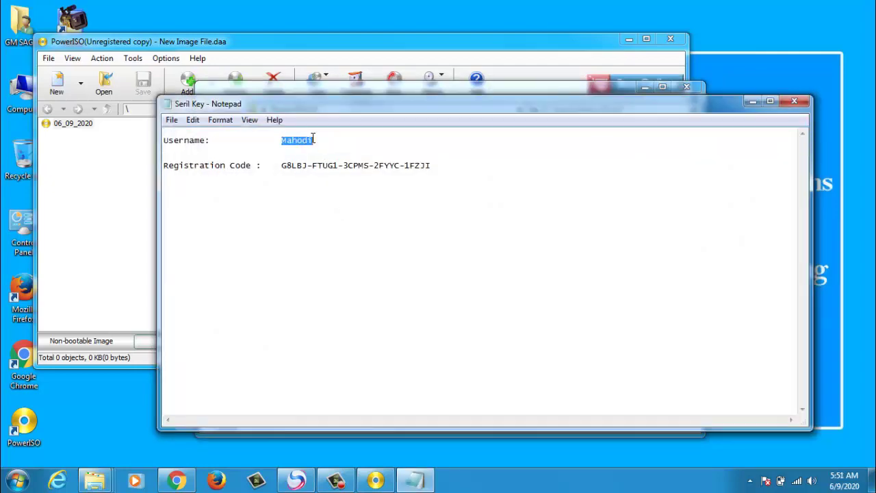
right_click(305, 136)
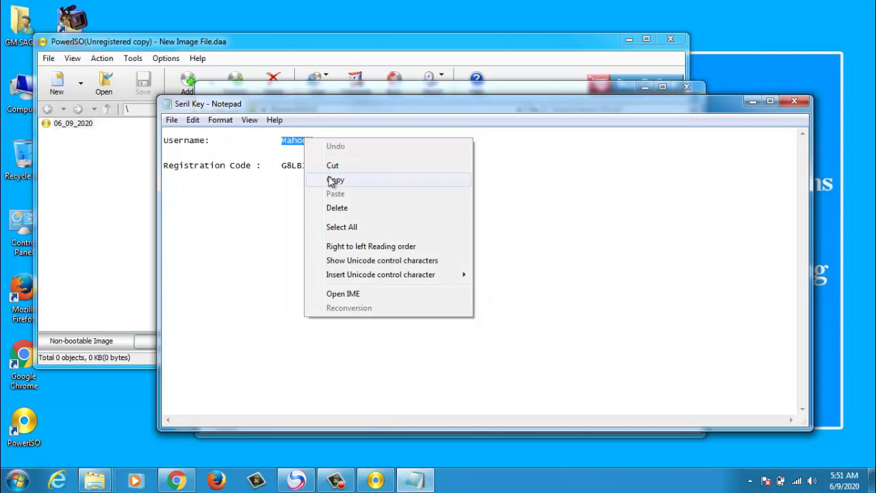
left_click(332, 181)
left_click(373, 481)
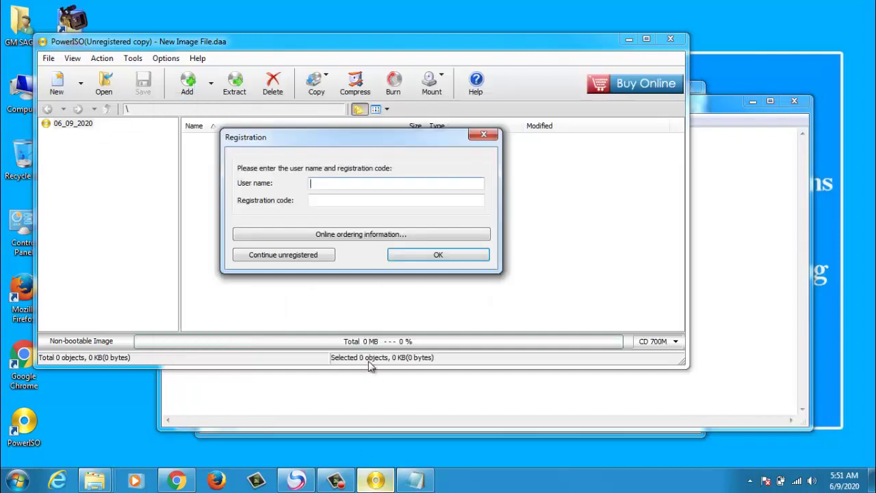
left_click(352, 183)
key("ctrl+v")
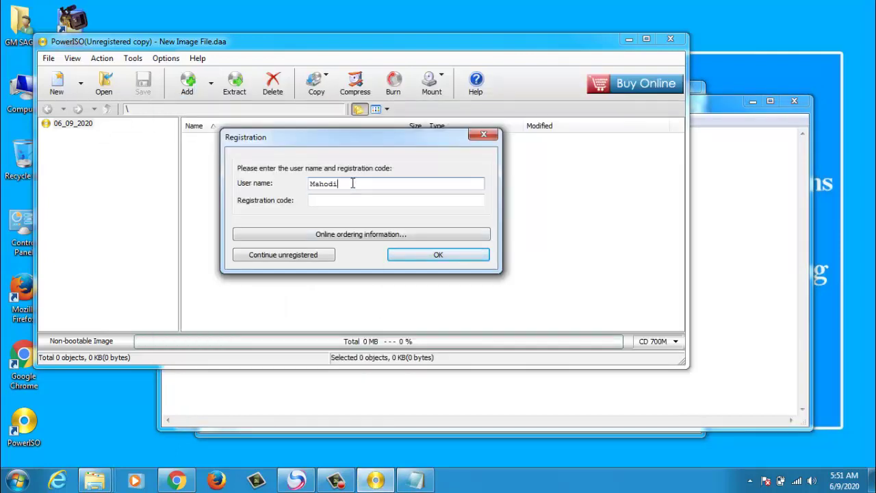
Copy the registration code from the Seril Key file into the Registration code field, submit the registration and close PowerISO
left_click(424, 482)
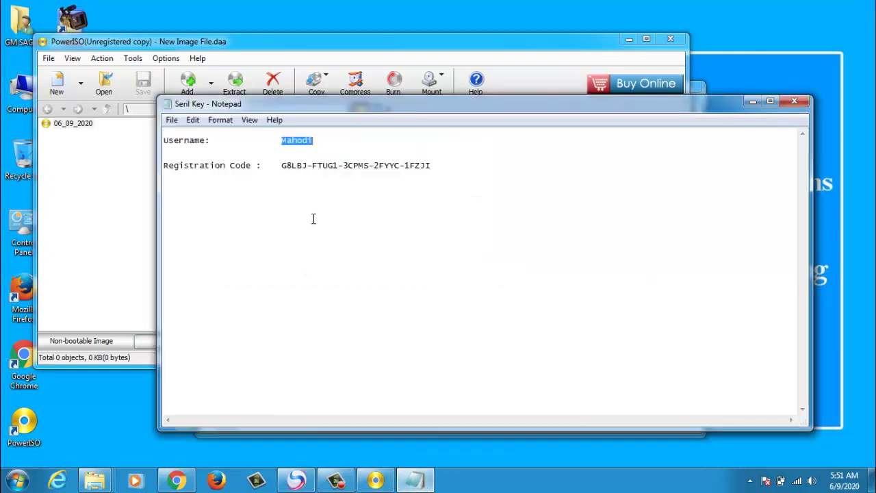
left_click_drag(283, 169, 429, 163)
right_click(421, 164)
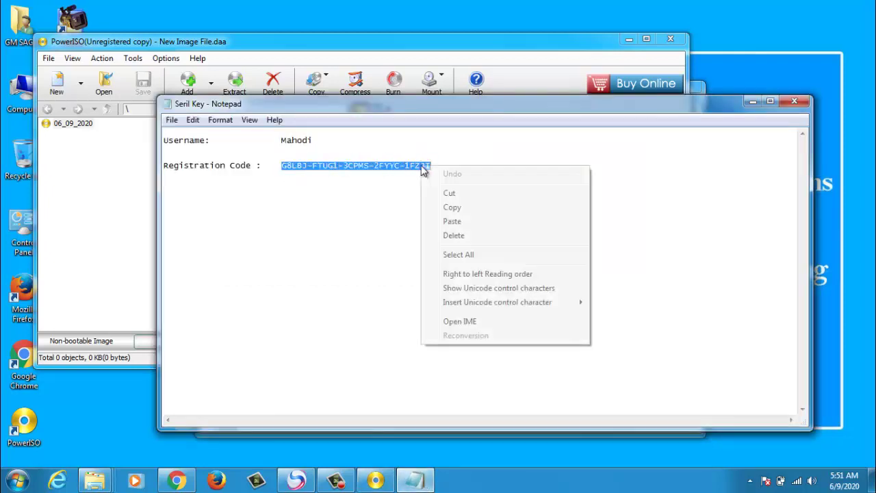
left_click(452, 208)
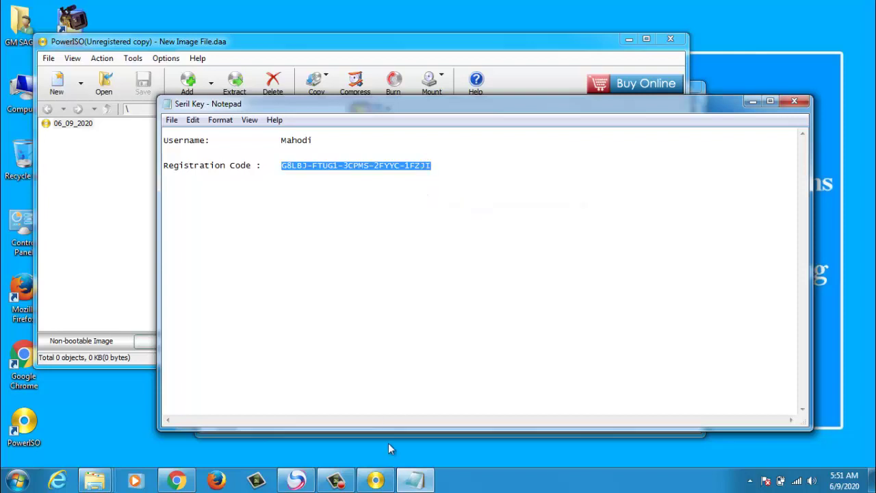
left_click(375, 481)
left_click(336, 199)
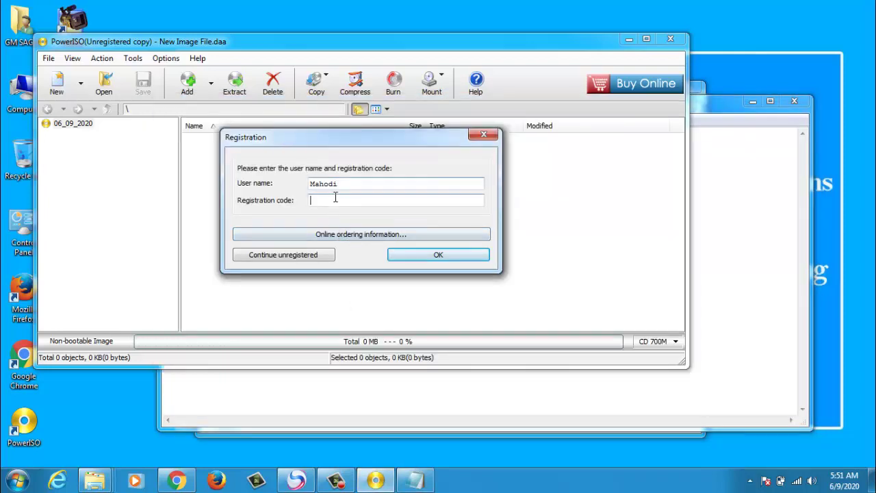
key("ctrl+v")
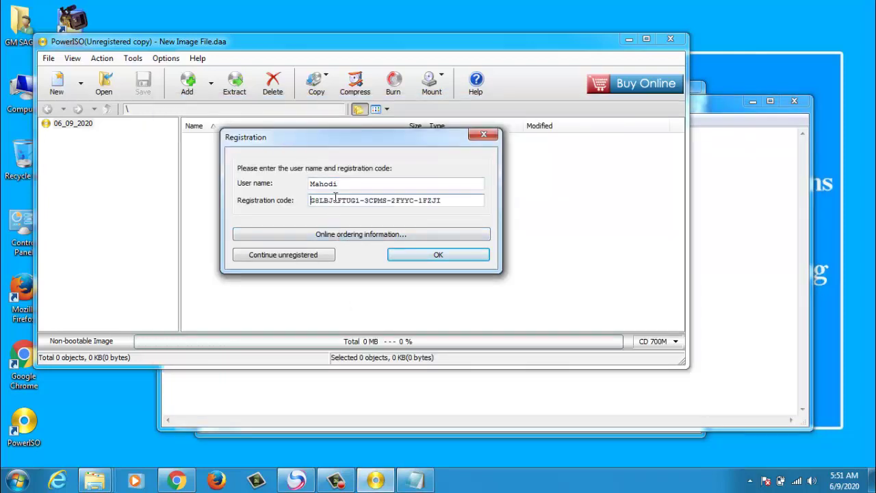
left_click(443, 258)
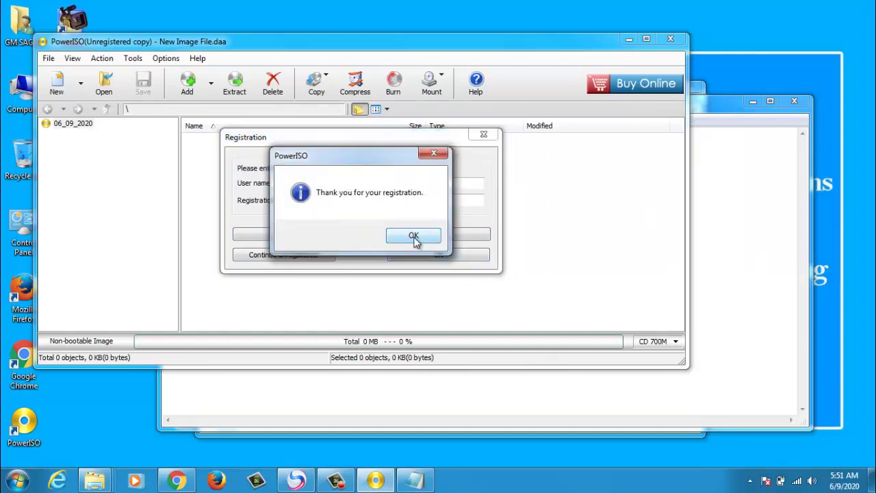
left_click(415, 236)
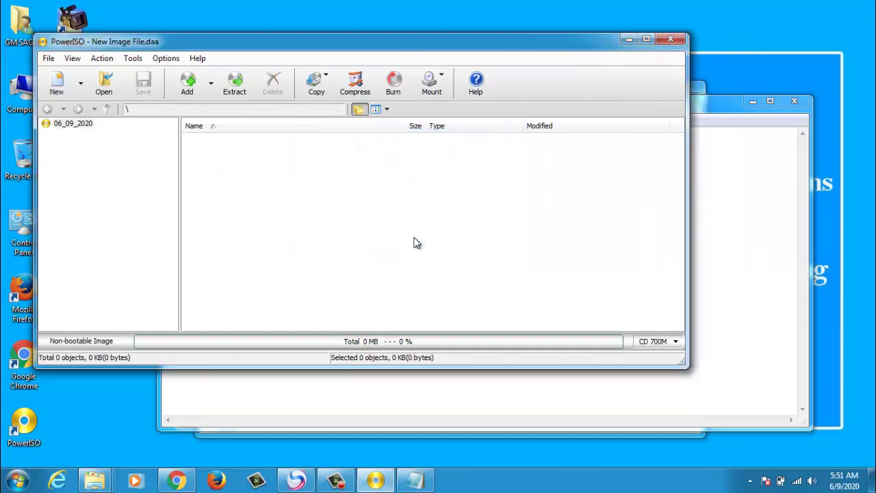
left_click(670, 40)
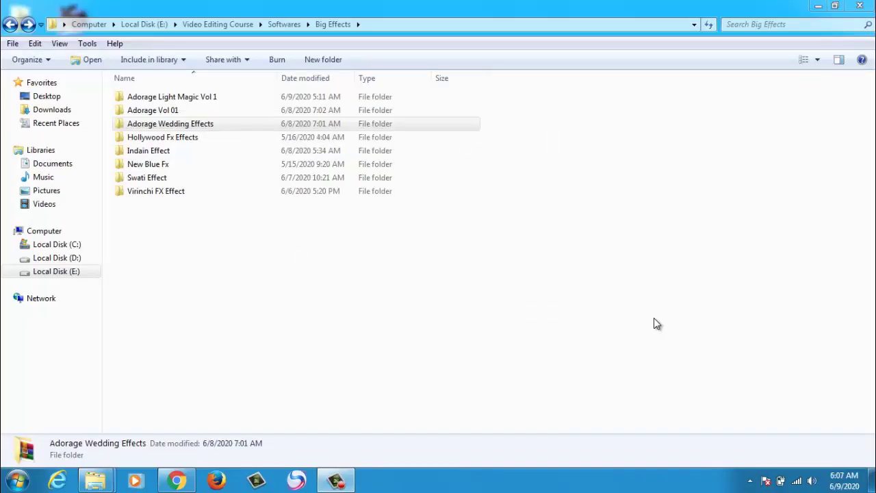
Extract the Adorage Light Magic Vol 1 disc image with PowerISO into its own folder, inside the nested Adorage Light Magic Vol 1 folder
double_click(215, 99)
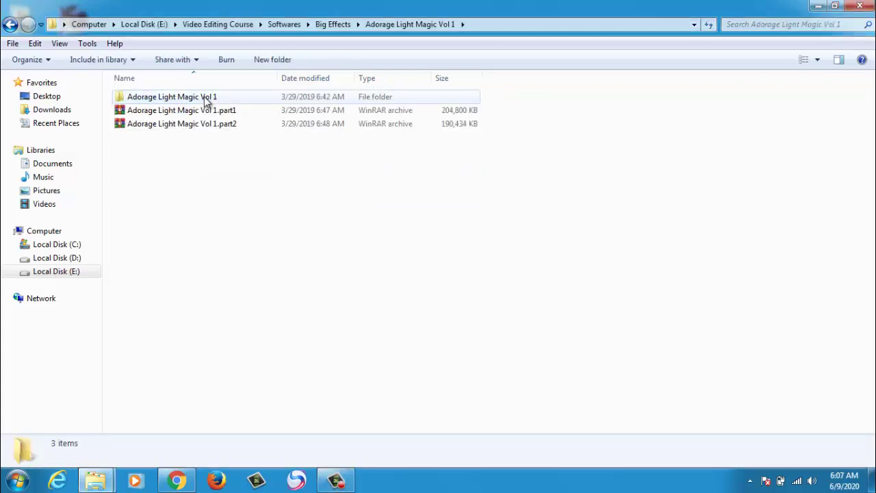
double_click(205, 98)
right_click(195, 98)
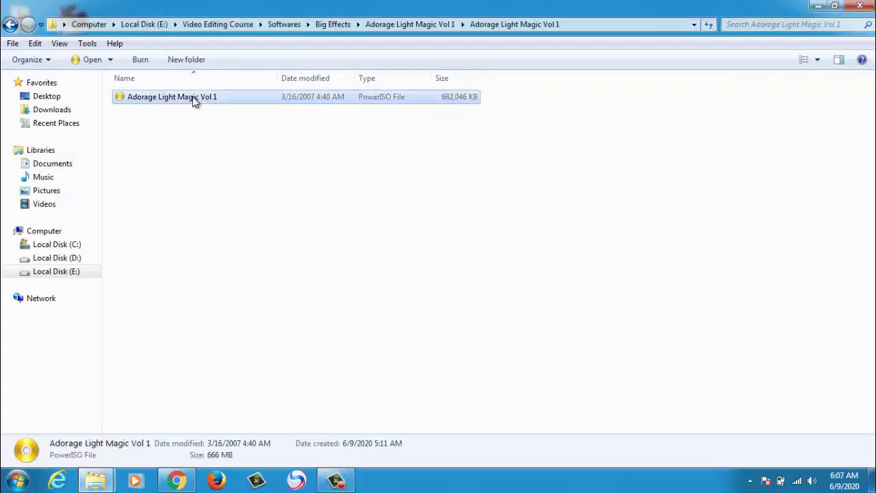
mouse_move(288, 269)
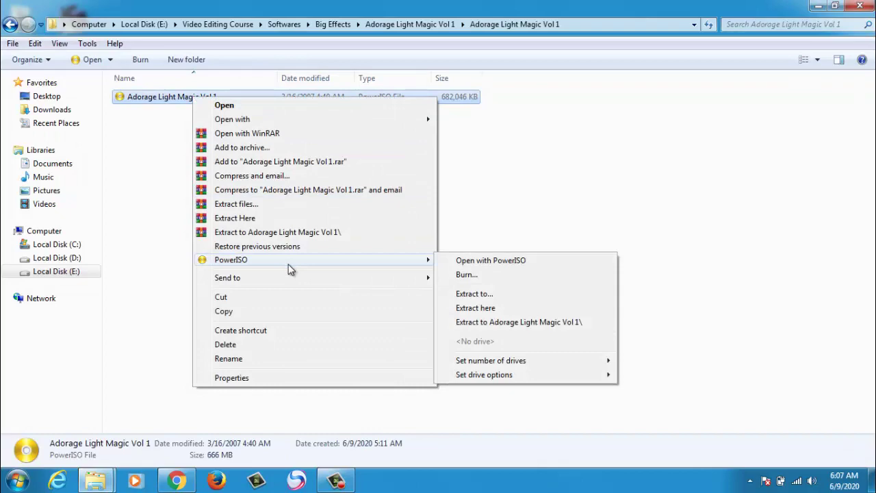
left_click(498, 309)
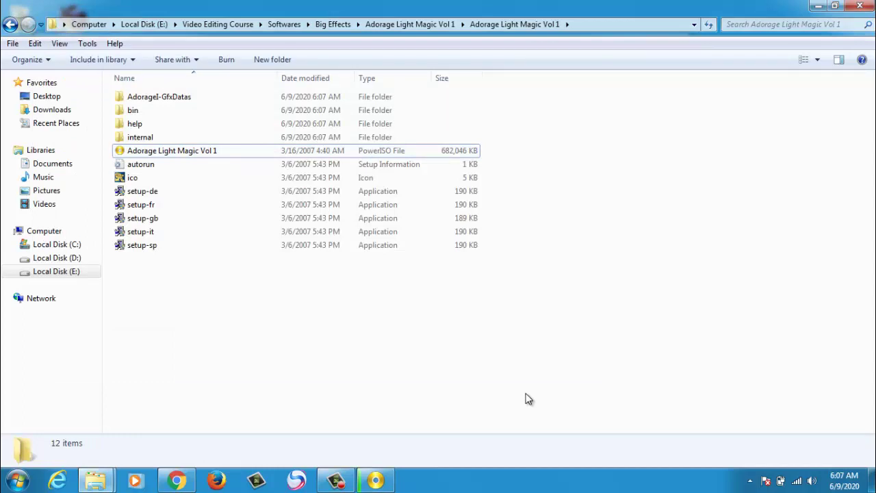
left_click(375, 482)
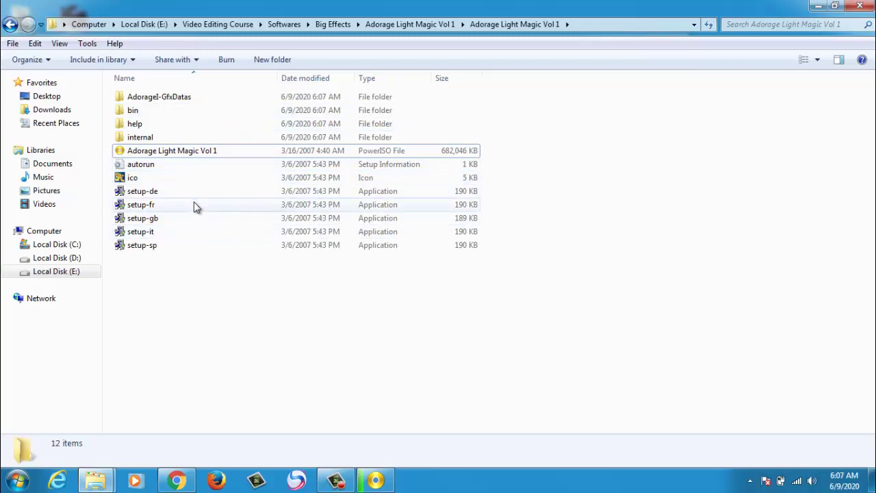
left_click(379, 479)
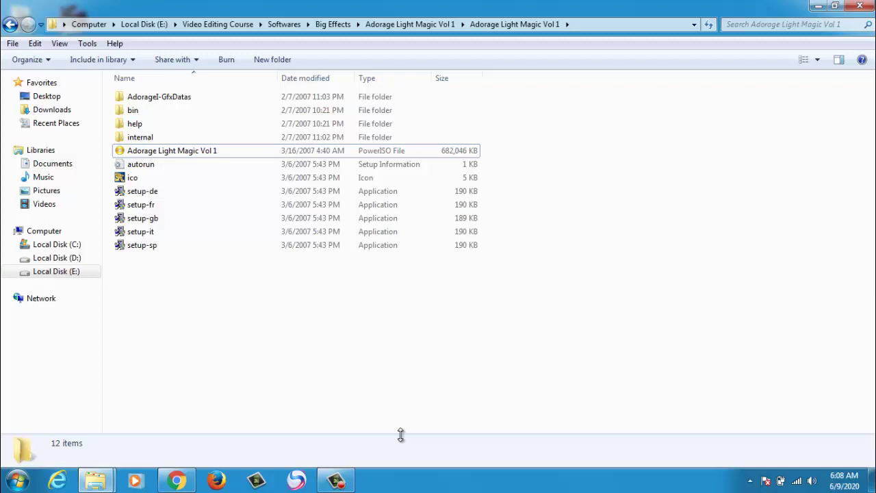
Run the extracted setup-sp installer and accept the Adorage Magic license conditions
left_click(145, 247)
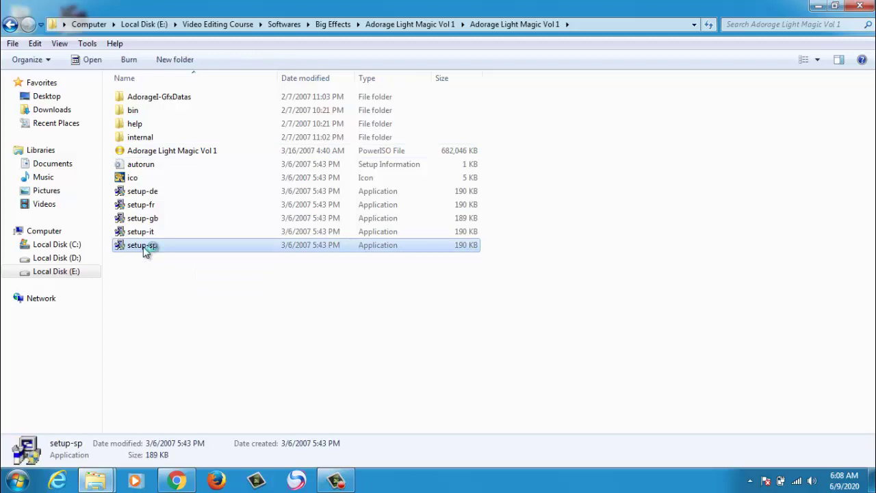
double_click(145, 248)
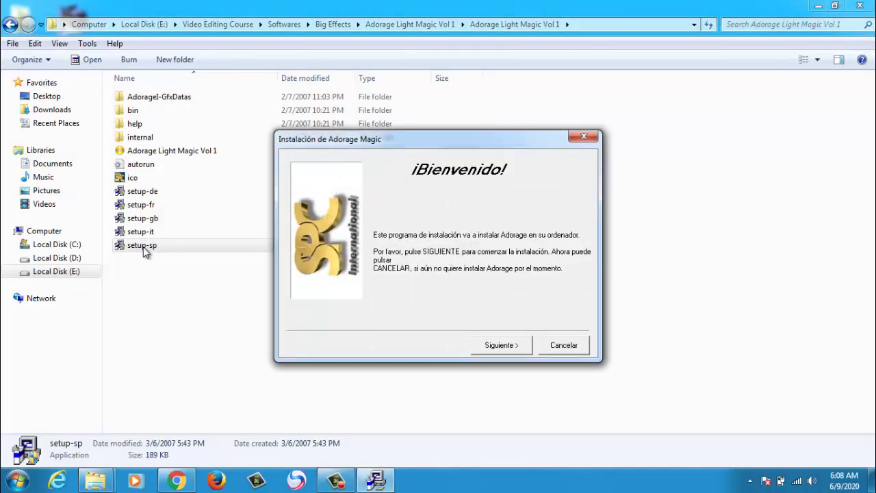
left_click(490, 347)
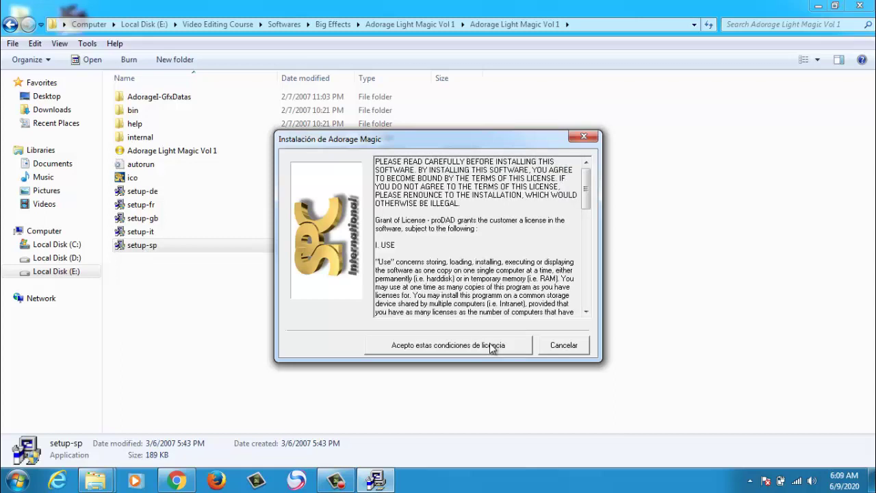
left_click(490, 344)
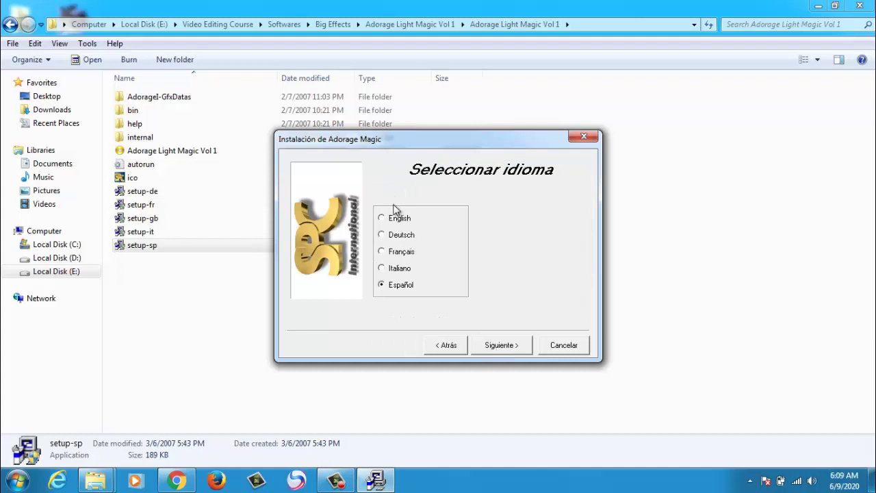
Choose English as the Adorage language and continue to the installation destination and type settings
left_click(396, 218)
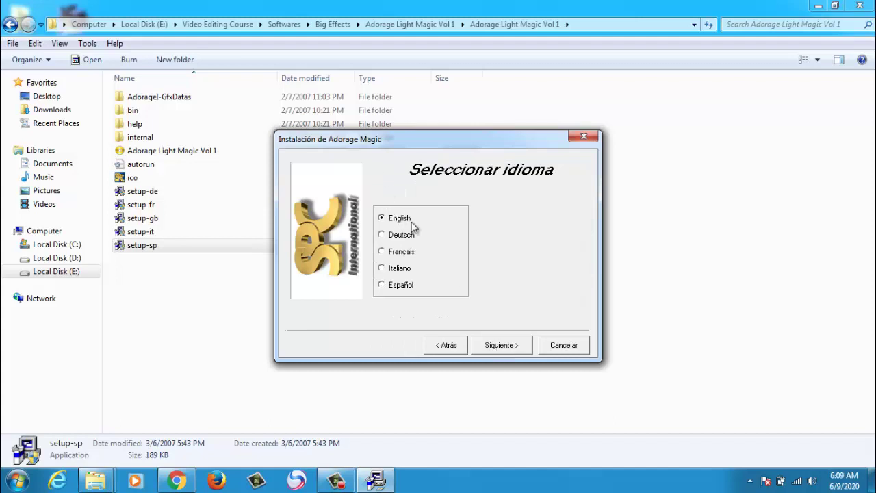
left_click(504, 348)
left_click(505, 348)
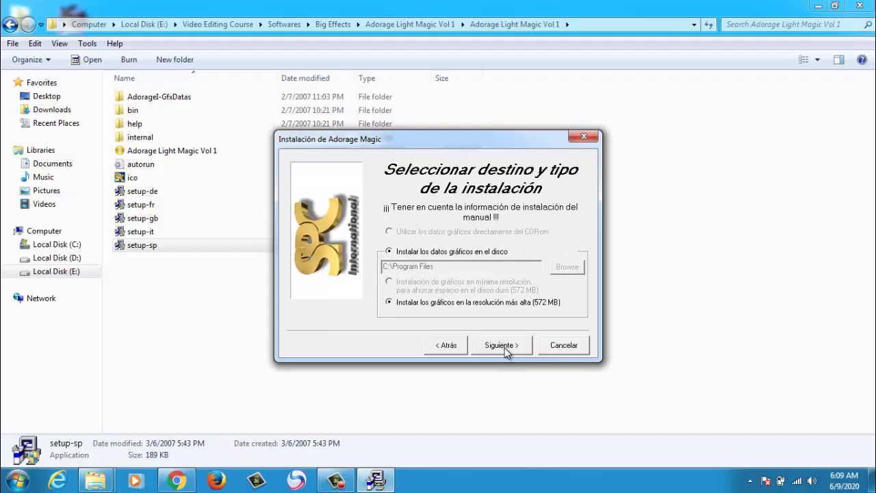
Install Adorage Magic with highest-resolution graphics in C:\Program Files, and dismiss the AdorageI-SAL folder and compatibility windows without reinstalling
left_click(502, 346)
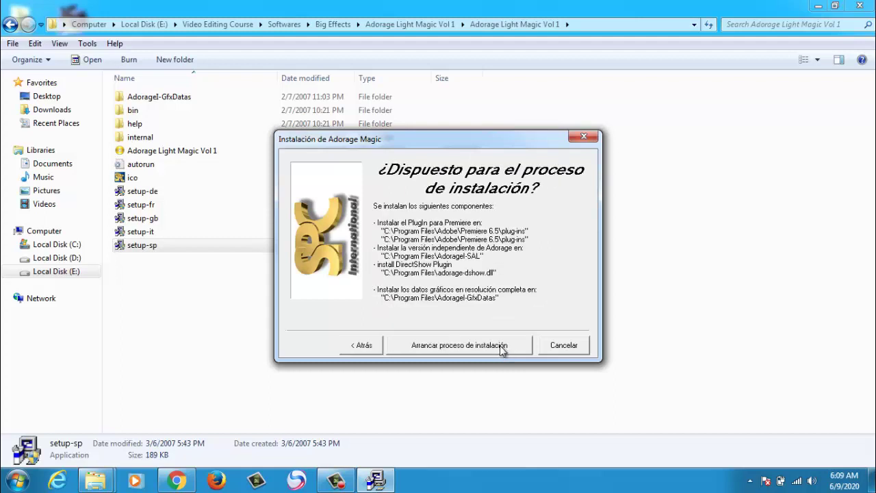
left_click(502, 346)
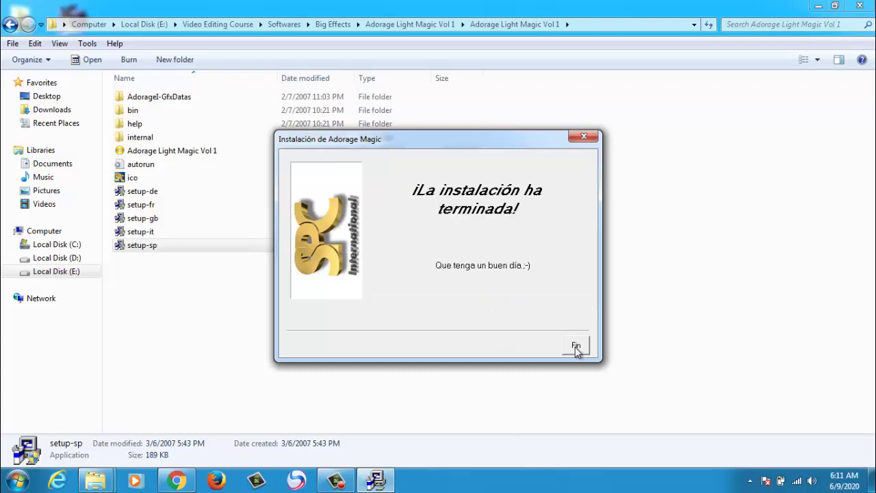
left_click(575, 347)
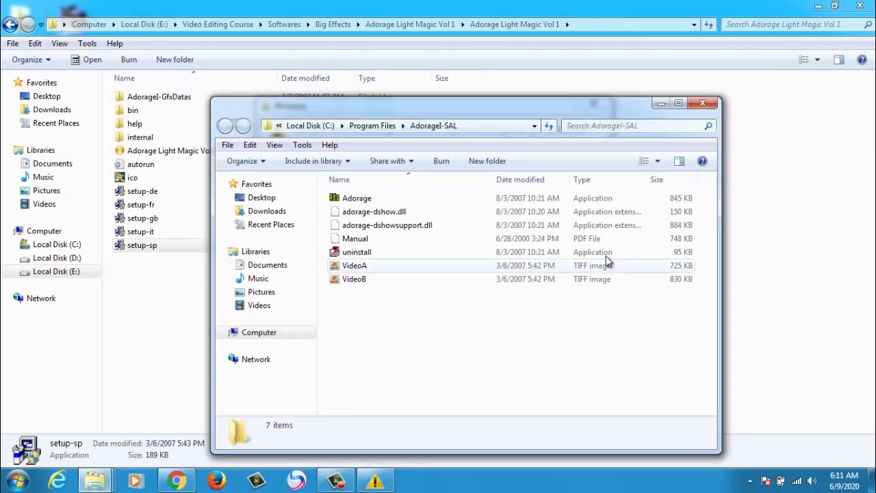
left_click(702, 104)
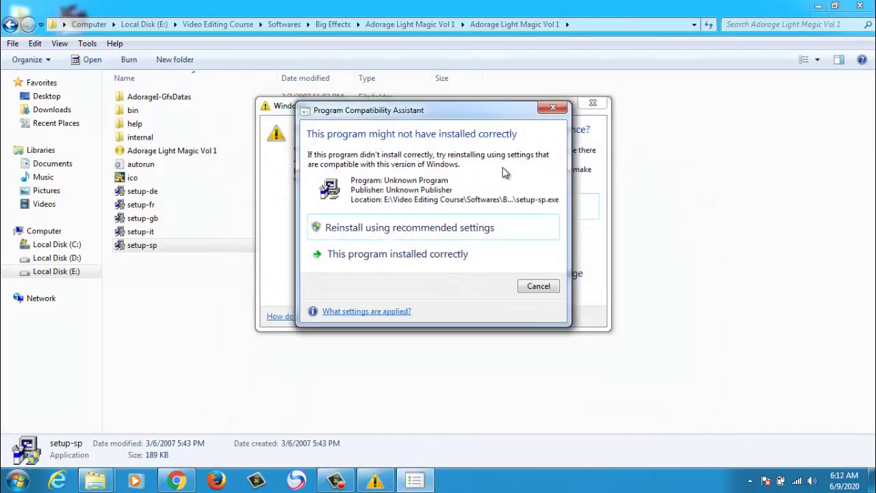
left_click(560, 108)
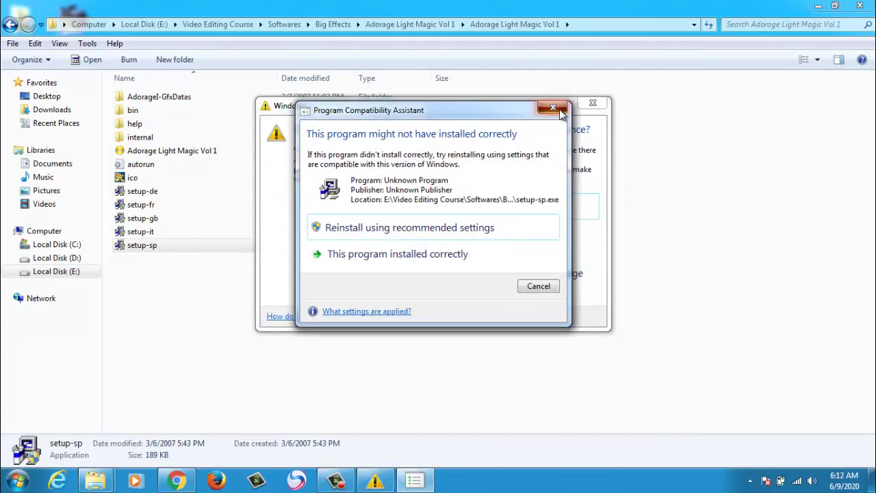
left_click(593, 105)
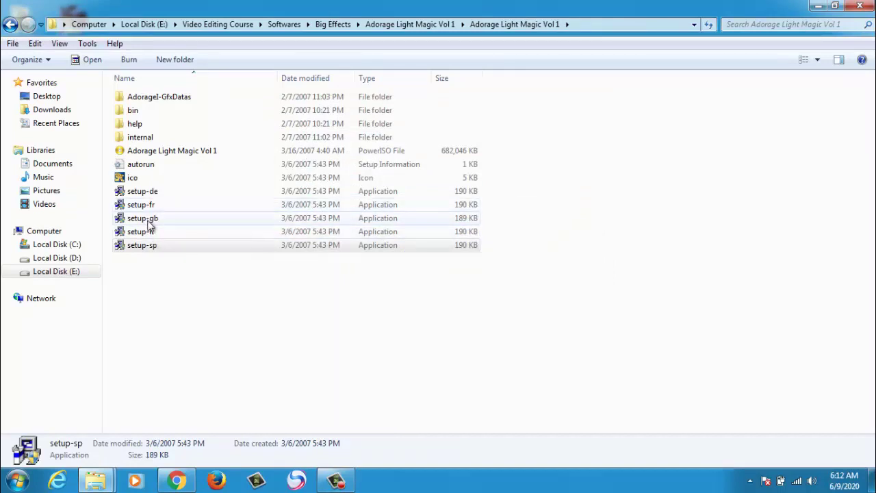
Run the setup-it installer from the extracted Adorage Light Magic Vol 1 folder and accept its license conditions
left_click(148, 246)
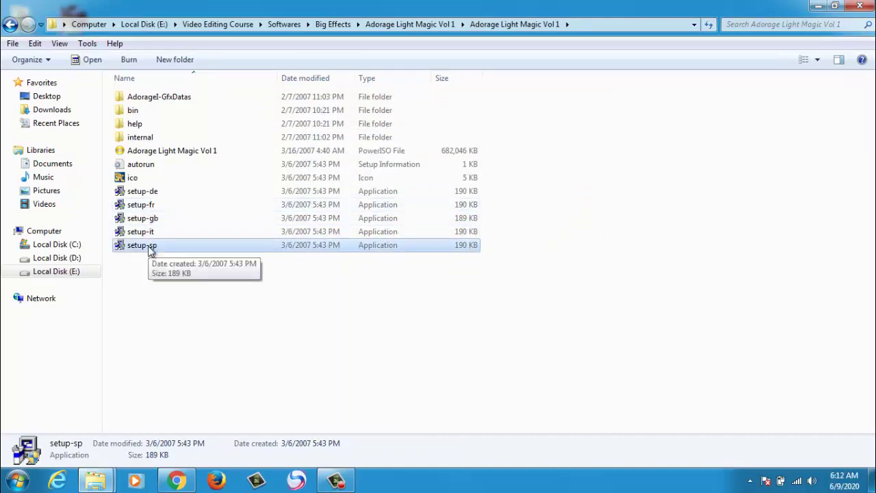
double_click(150, 248)
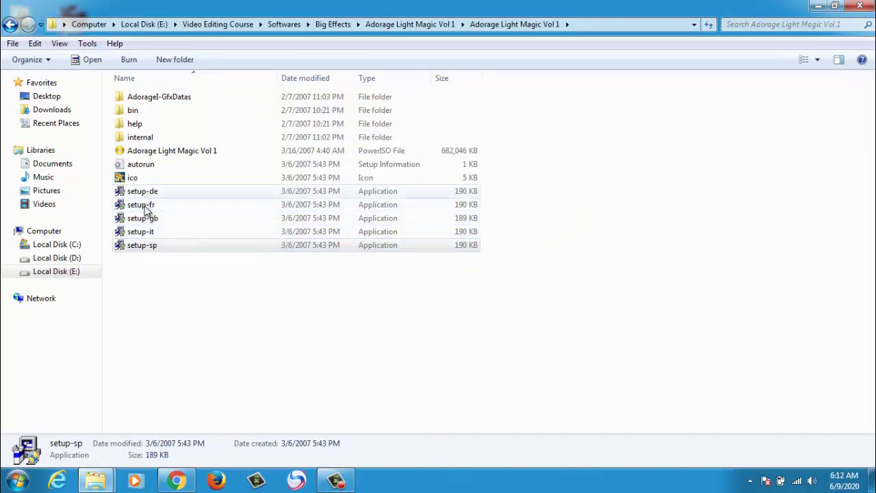
double_click(140, 231)
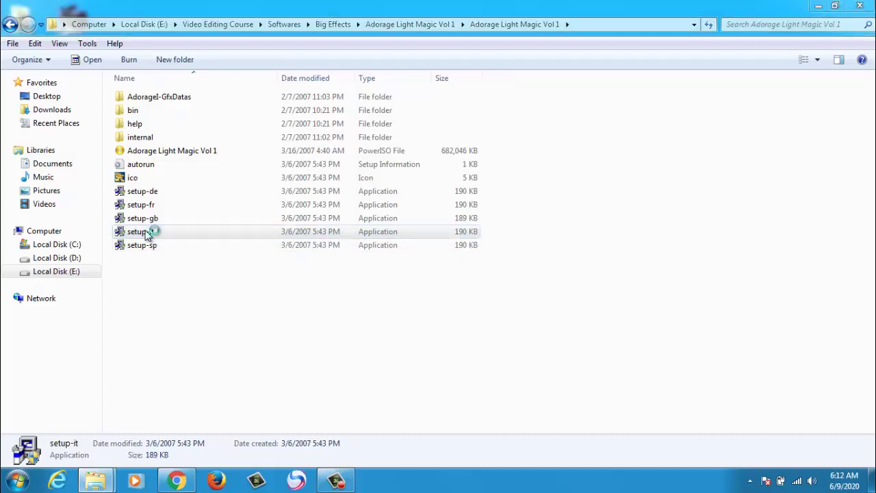
left_click(491, 347)
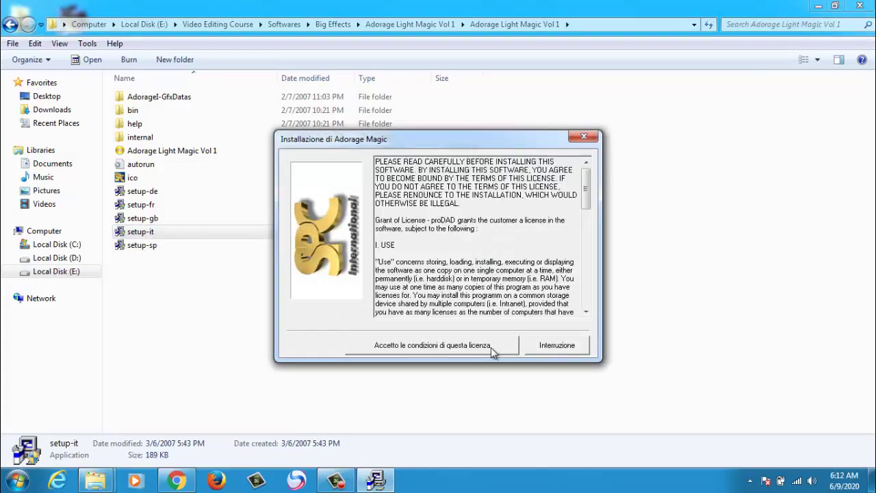
left_click(490, 347)
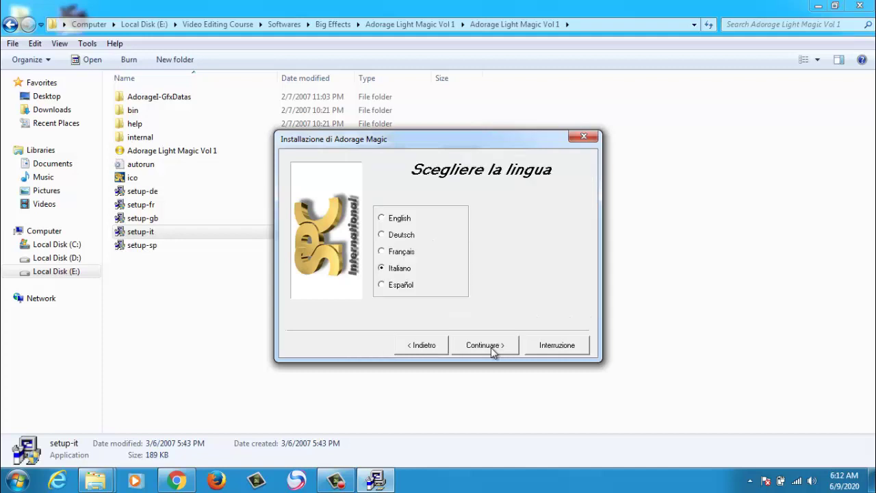
Choose English as the Adorage language and start installing the highest-resolution graphics in C:\Program Files
left_click(408, 219)
left_click(471, 347)
left_click(471, 346)
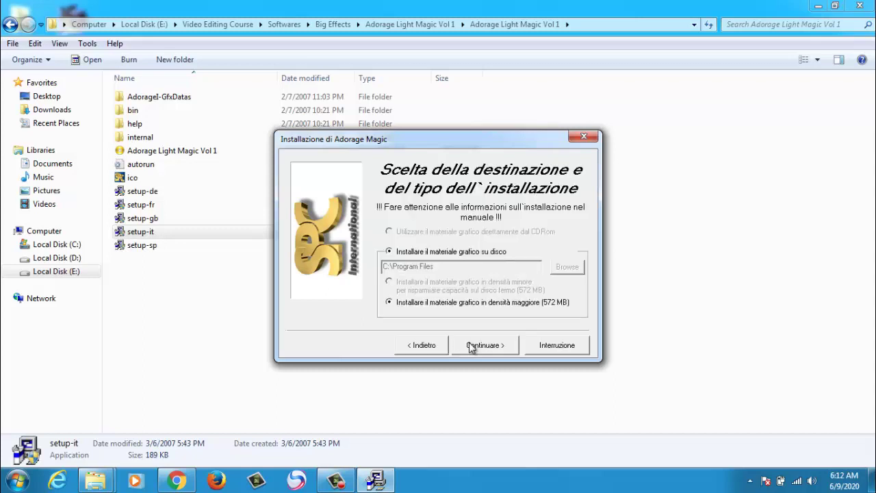
left_click(472, 346)
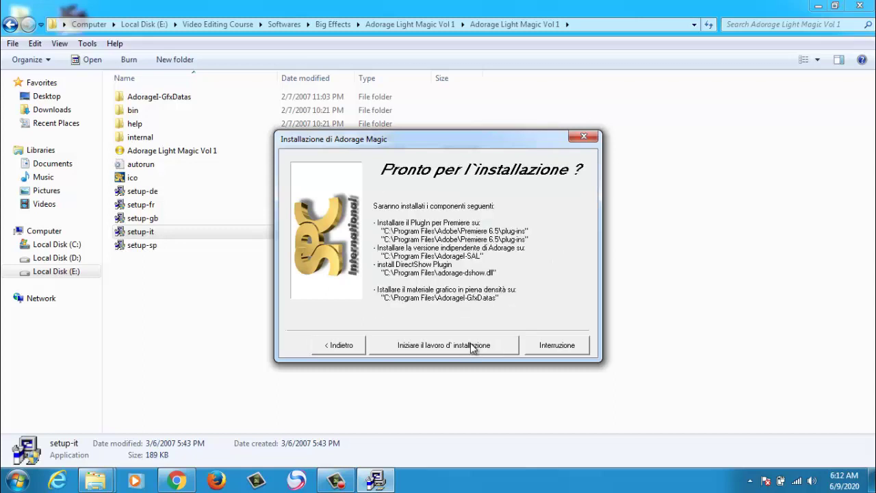
left_click(468, 348)
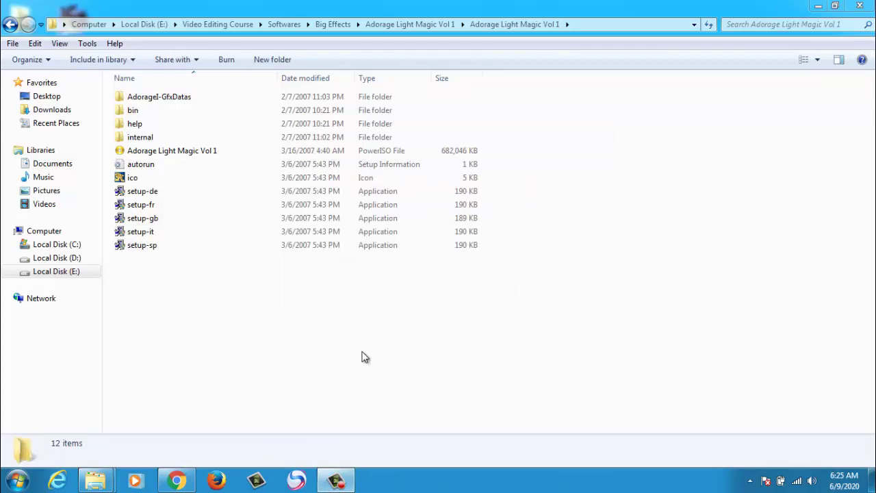
Review the setup-sp and setup-it installers, and return to the Big Effects folder
left_click(143, 245)
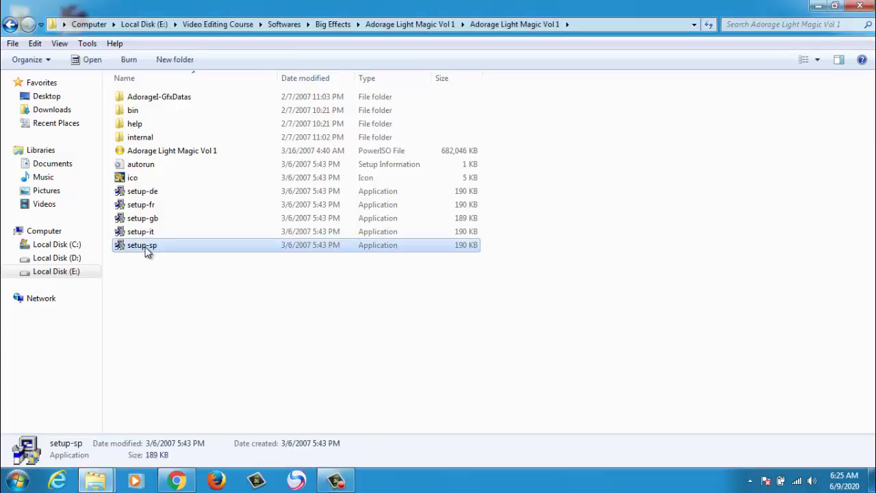
left_click(141, 235)
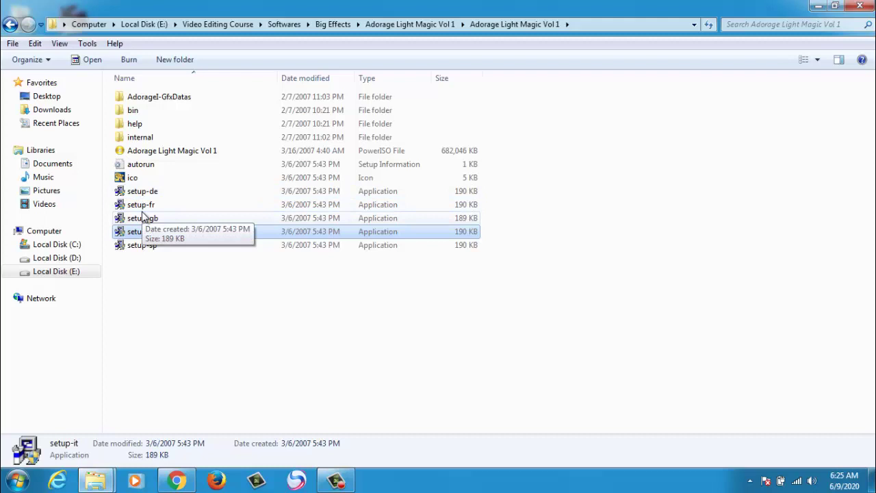
left_click(11, 24)
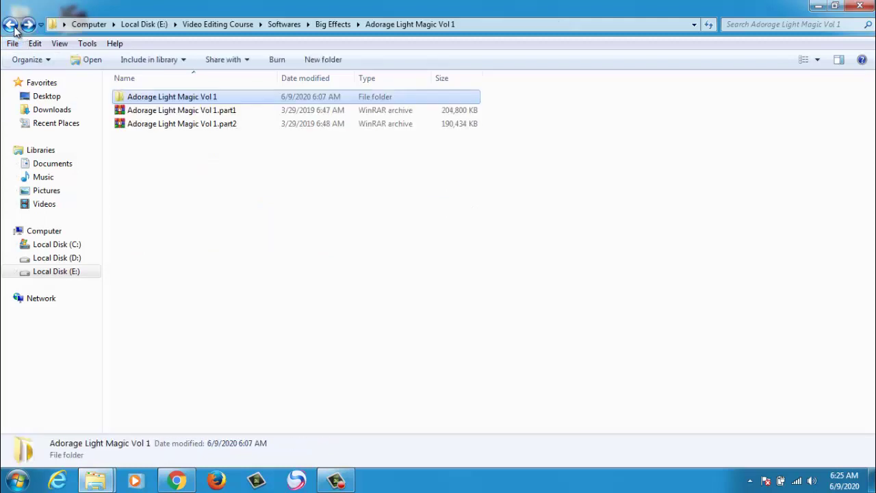
left_click(10, 24)
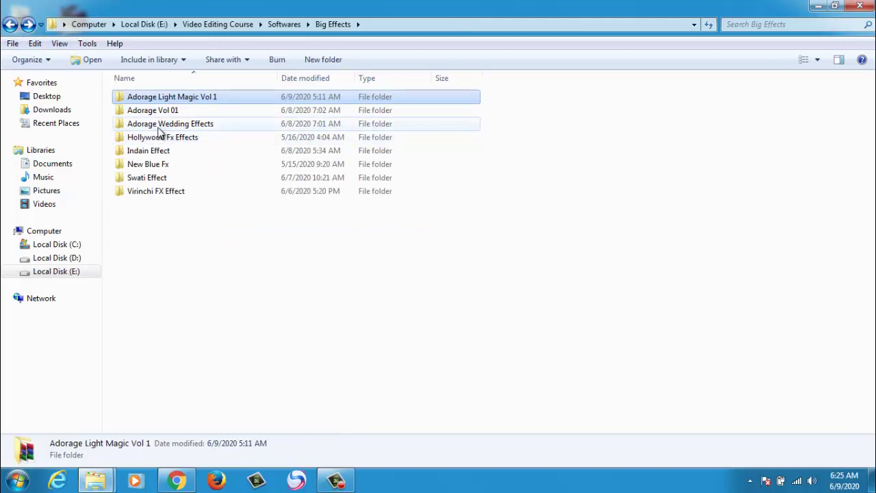
Examine the nested Adorage Wedding Effects folder and its disc image's PowerISO extraction options, and return to Big Effects
double_click(159, 127)
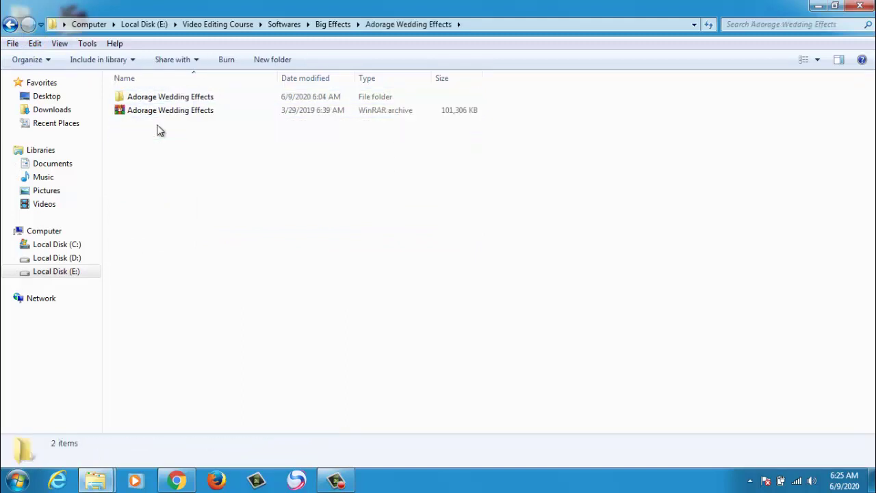
double_click(156, 98)
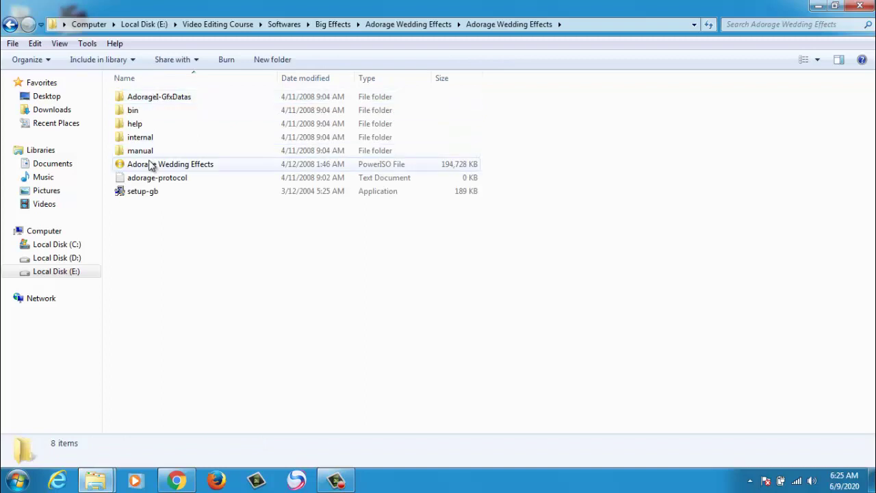
right_click(151, 166)
mouse_move(260, 325)
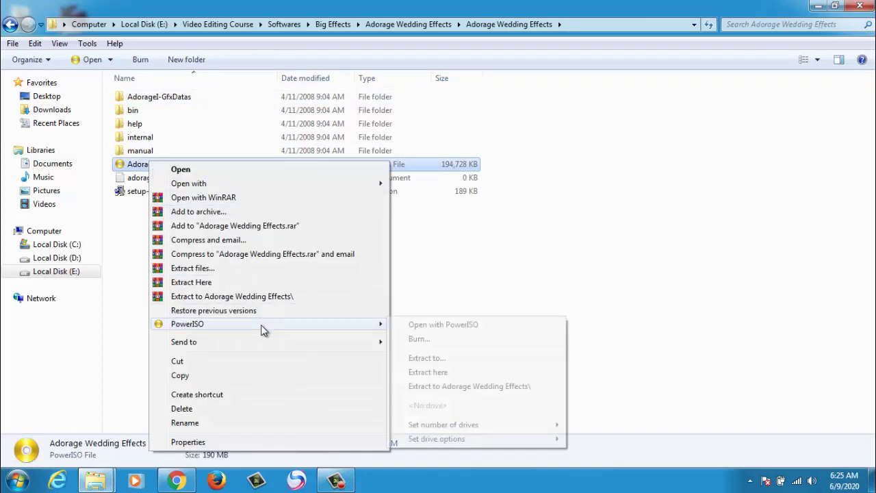
left_click(437, 261)
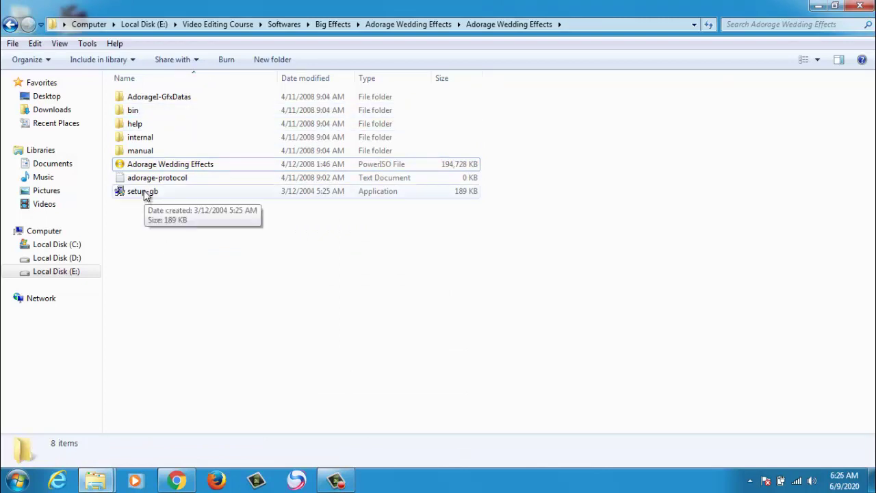
left_click(10, 24)
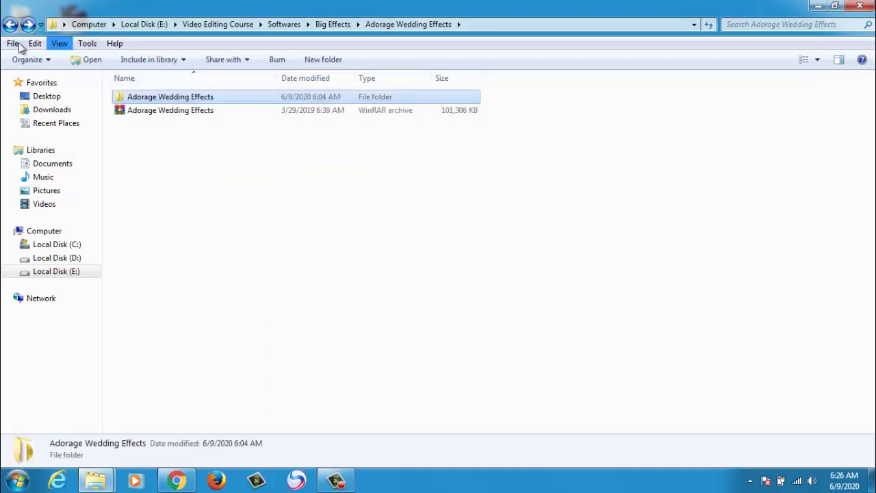
left_click(10, 24)
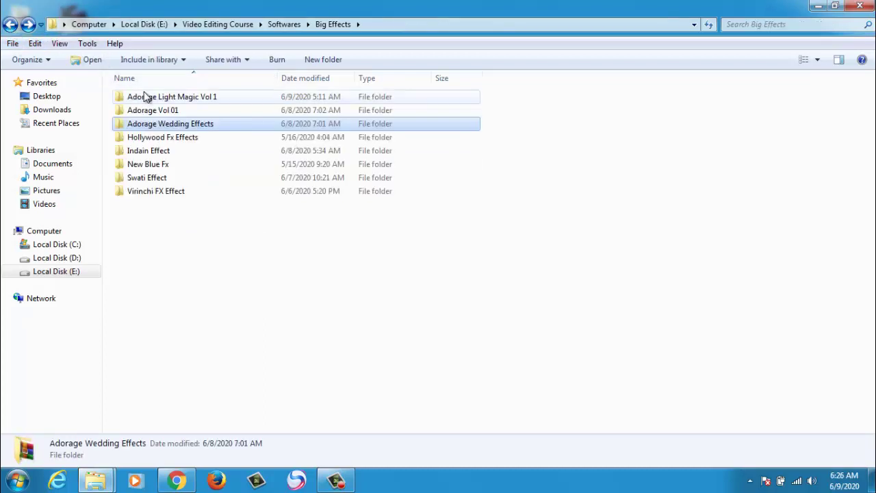
Recheck the setup files in the nested Adorage Light Magic Vol 1 folder and the contents of the Adorage Wedding Effects folder
double_click(196, 98)
double_click(196, 99)
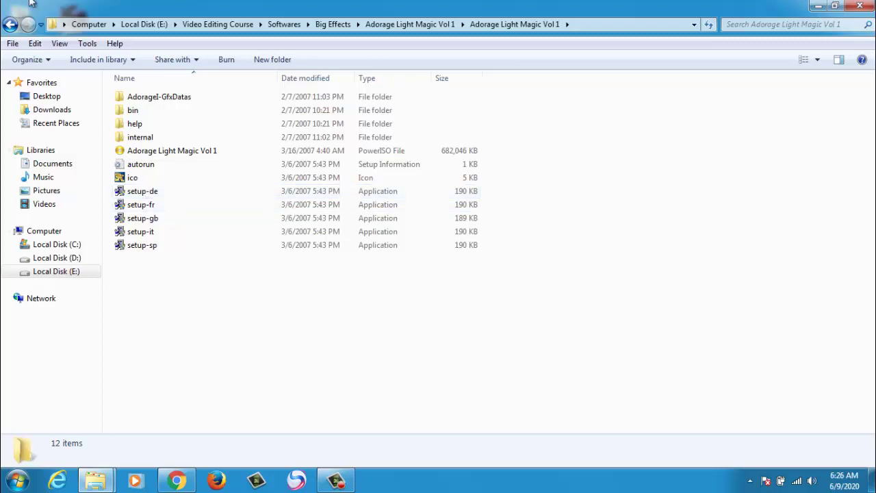
left_click(11, 26)
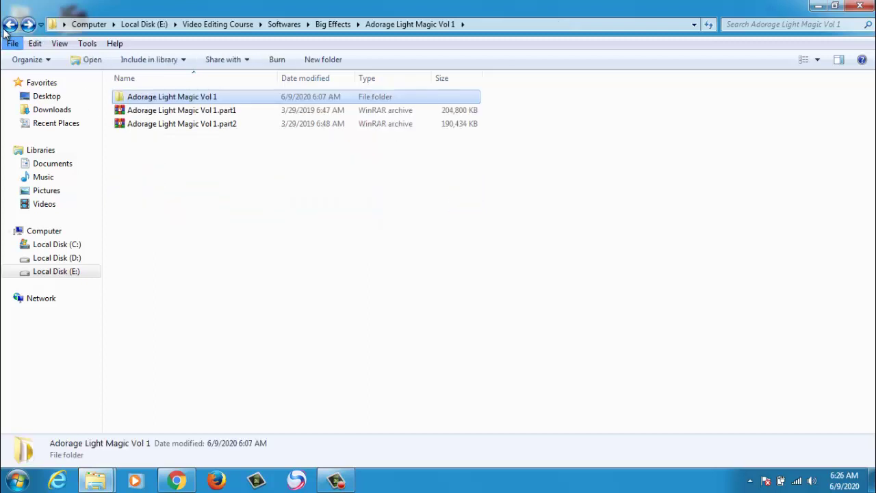
left_click(10, 26)
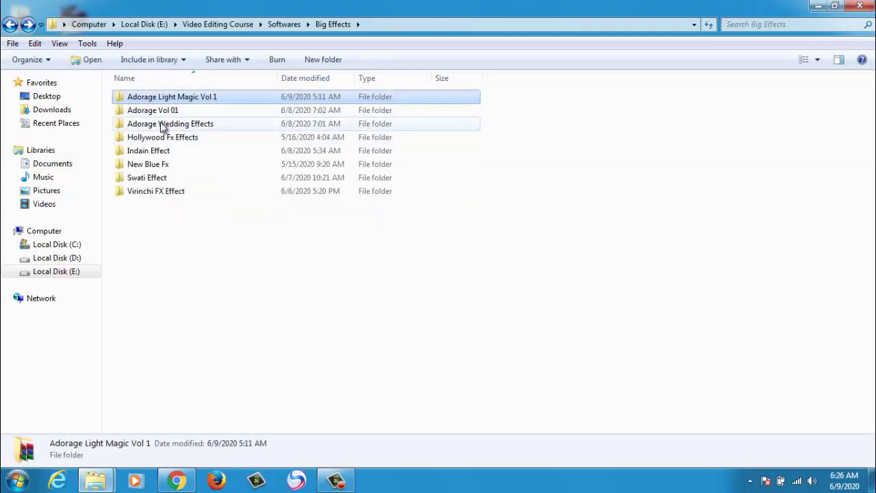
double_click(163, 127)
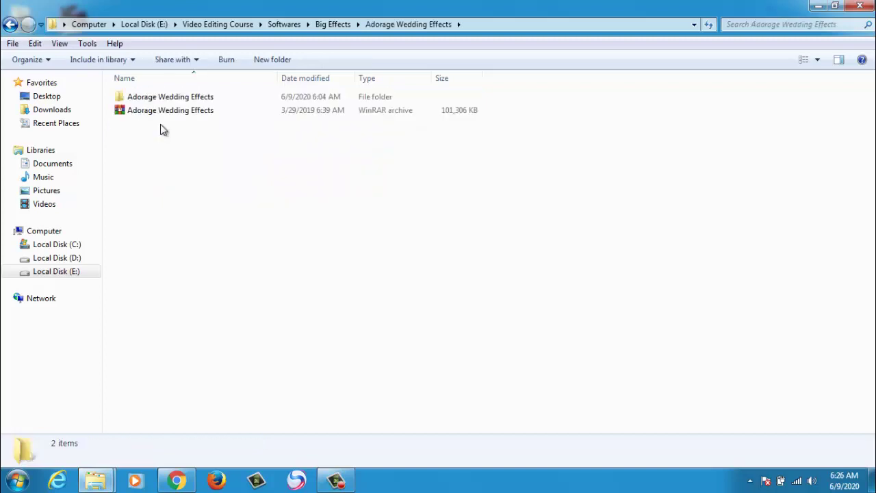
key("BackSpace")
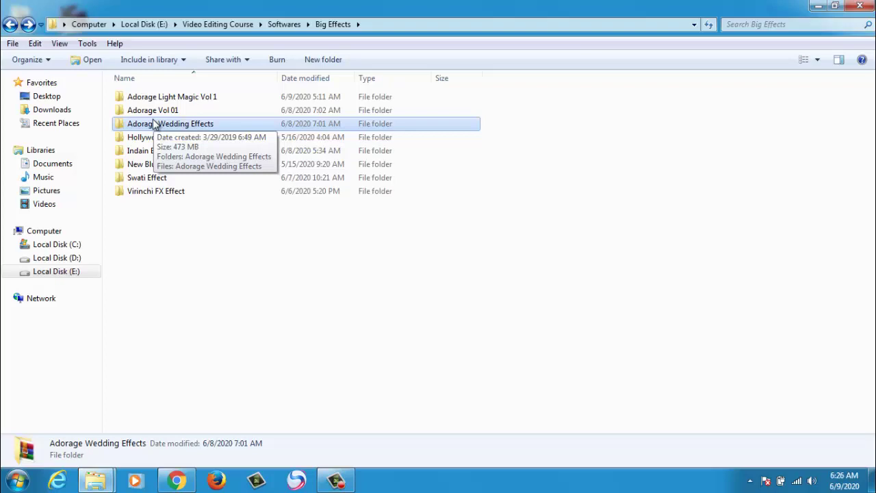
Switch to Adobe Premiere 6.5 and create a project with the DV - NTSC Real-time Preview Standard 48kHz preset
left_click(816, 5)
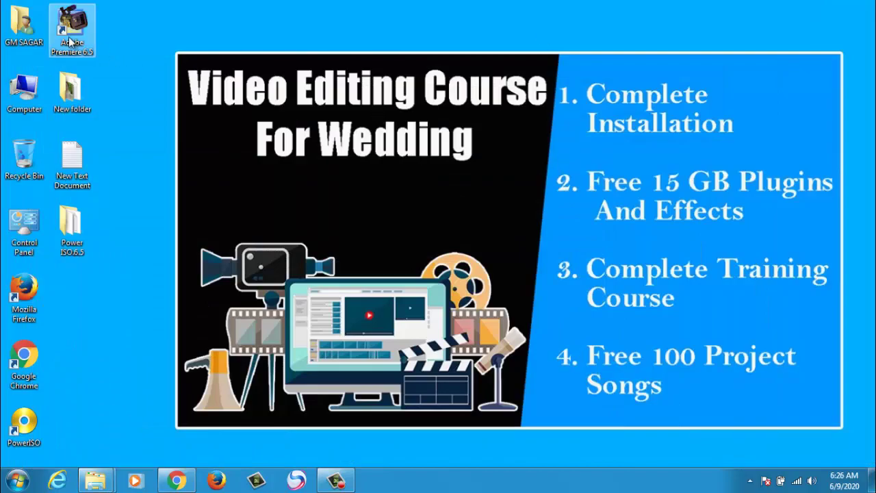
double_click(71, 42)
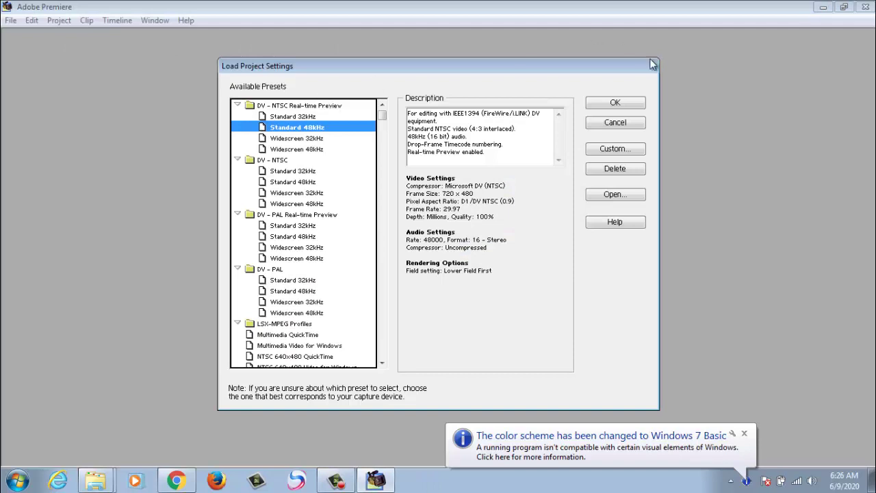
left_click(626, 103)
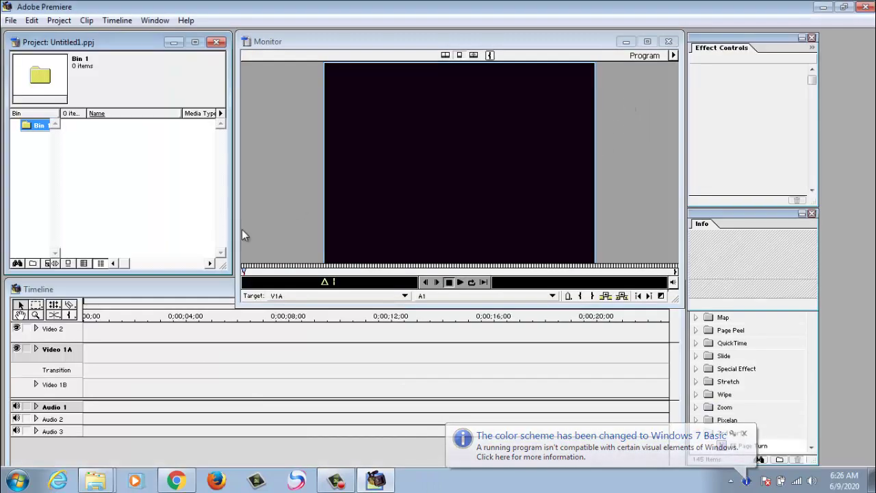
Import four still images into Bin 1, and place image (1) on Video 1A and image (4) on Video 1B from the timeline start
right_click(30, 127)
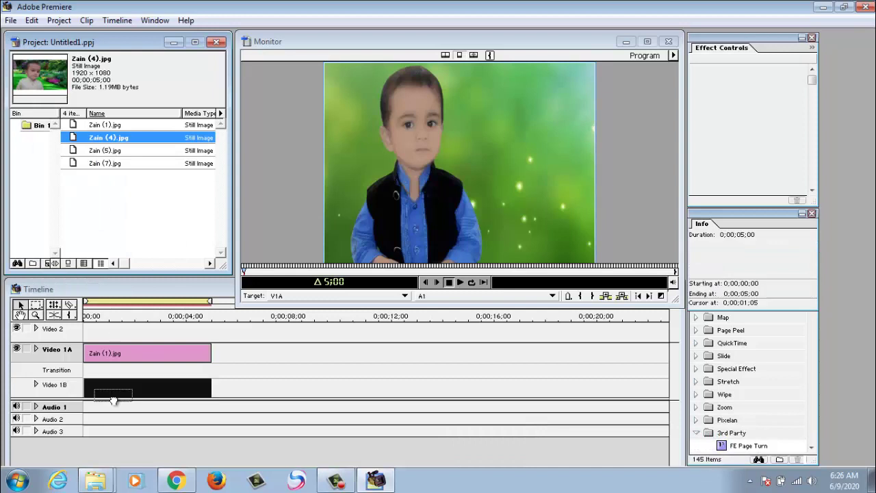
left_click_drag(112, 391, 117, 389)
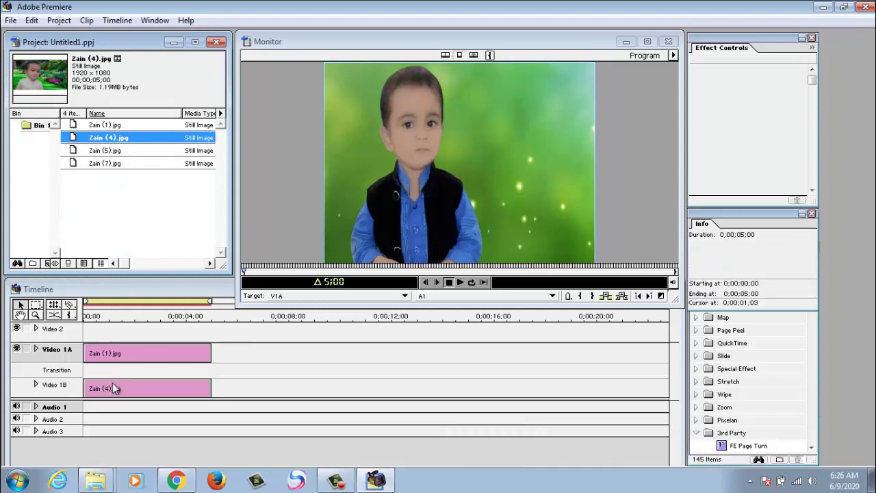
Place the proDAD Adorage transition from the 3rd Party group on the Transition track between the two images at the timeline start
left_click(811, 448)
left_click(811, 448)
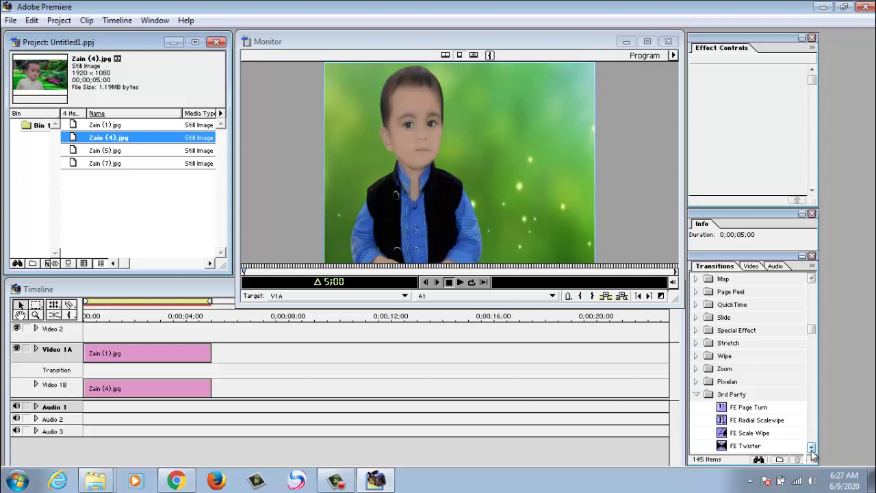
left_click(812, 448)
left_click(811, 448)
left_click(811, 448)
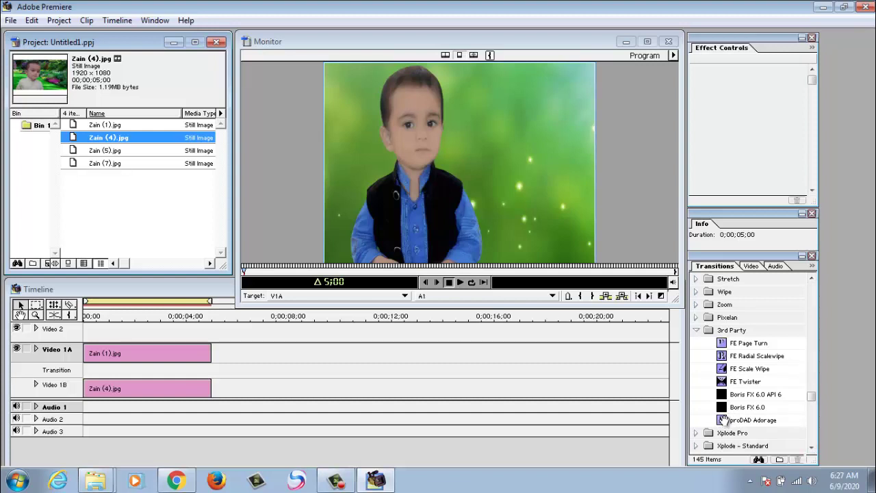
left_click_drag(723, 419, 85, 373)
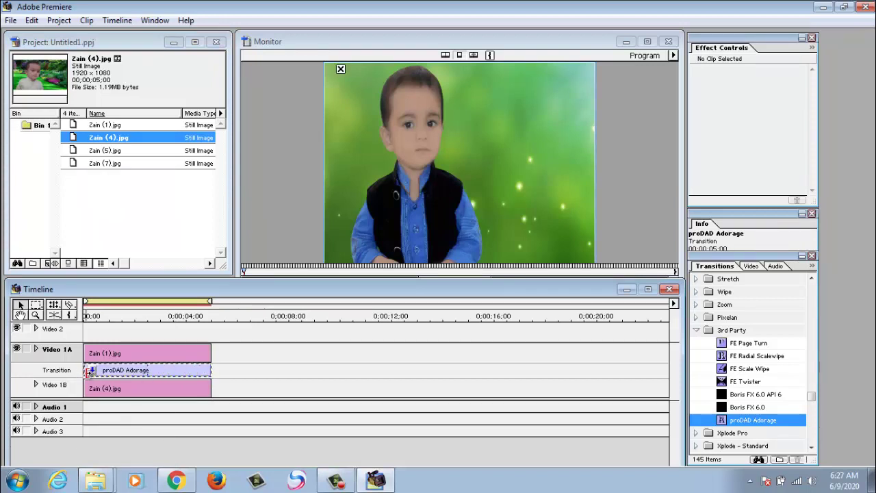
Show actual sources in the proDAD Adorage settings, and open the custom Adorage effects to check the Volume 1 categories
double_click(145, 370)
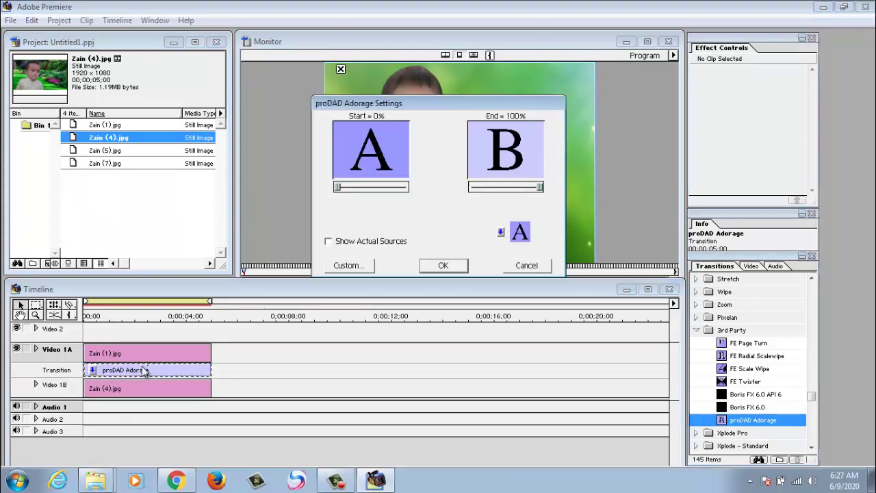
left_click(328, 241)
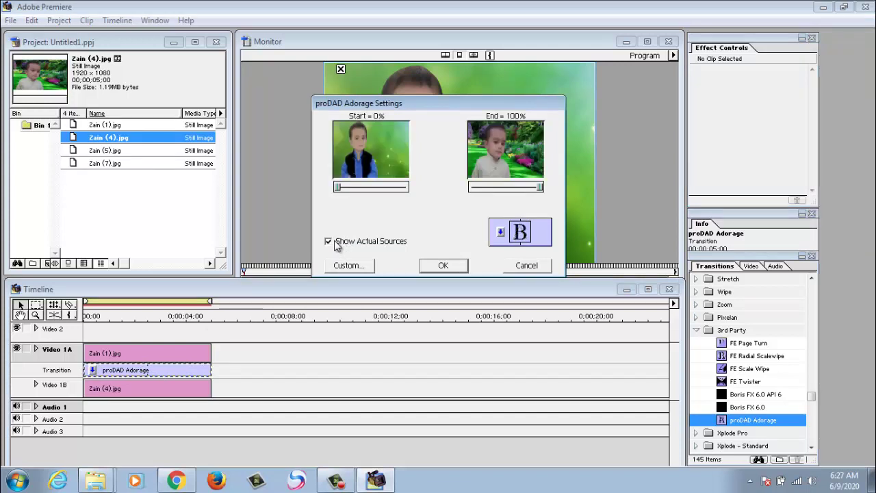
left_click(354, 268)
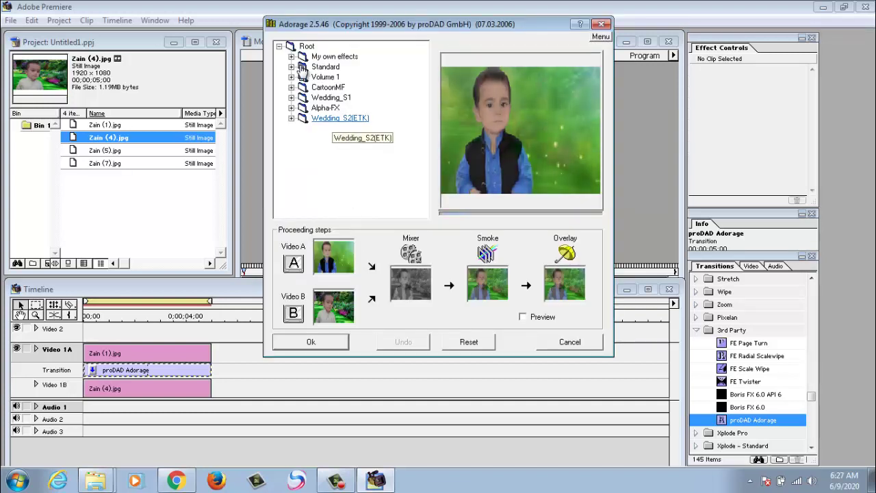
left_click(291, 77)
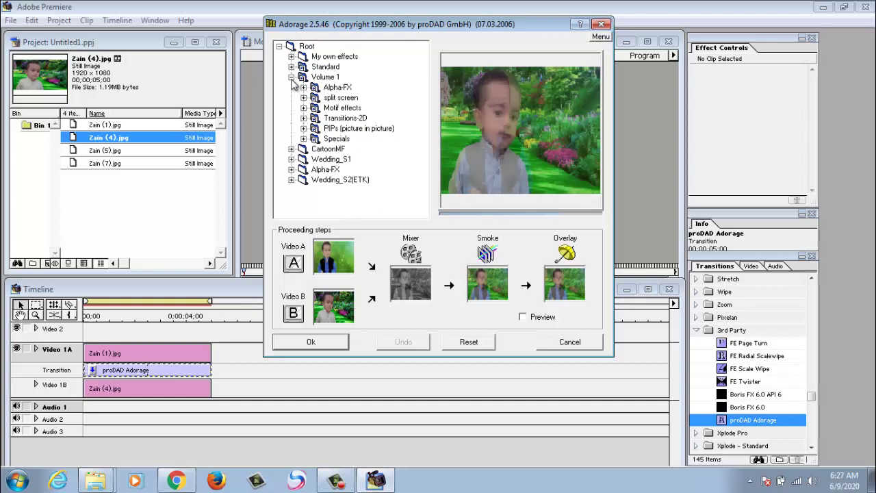
left_click(291, 78)
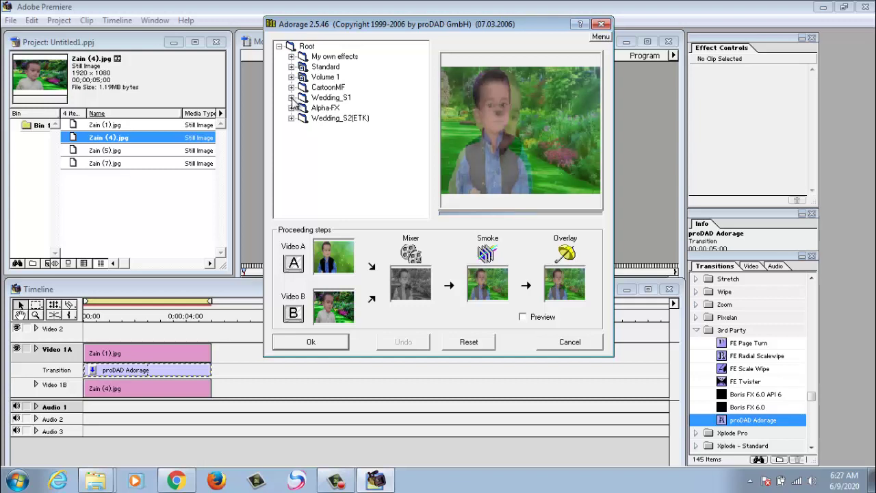
Preview effects 3, 7, 10, 13 and 15 of the Wedding_S1 group on the two images
left_click(330, 99)
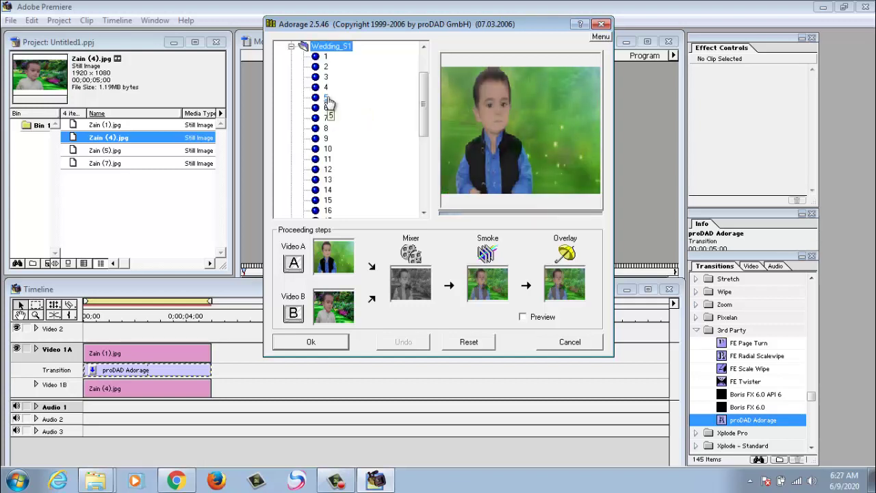
left_click(326, 78)
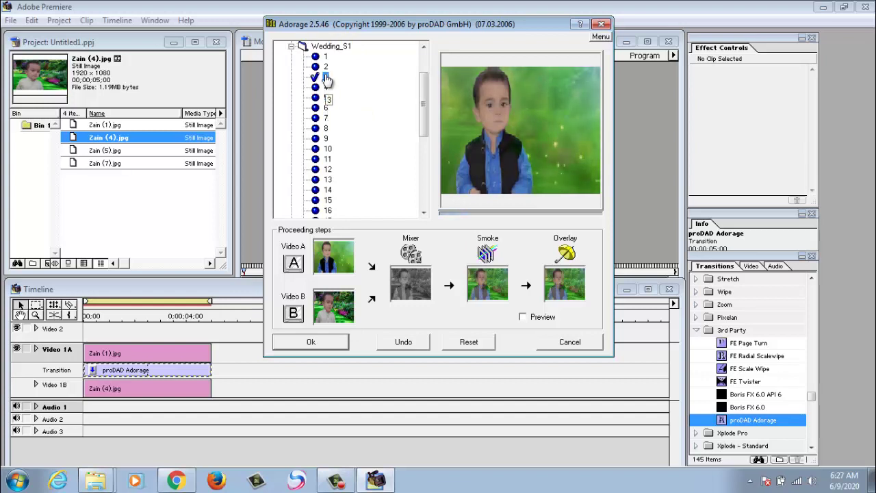
left_click(324, 118)
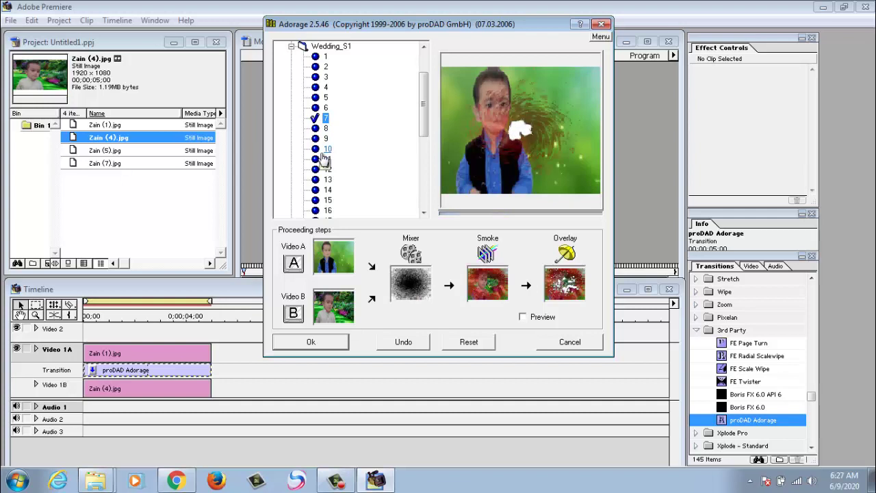
left_click(325, 151)
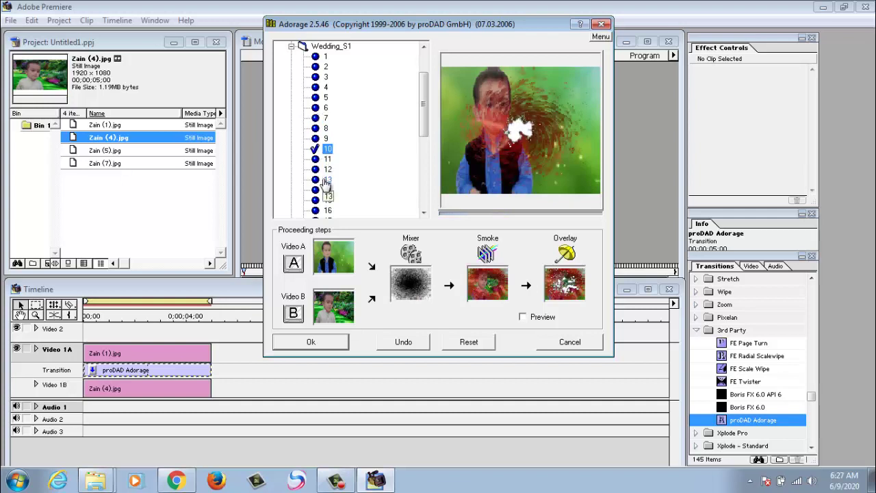
left_click(326, 180)
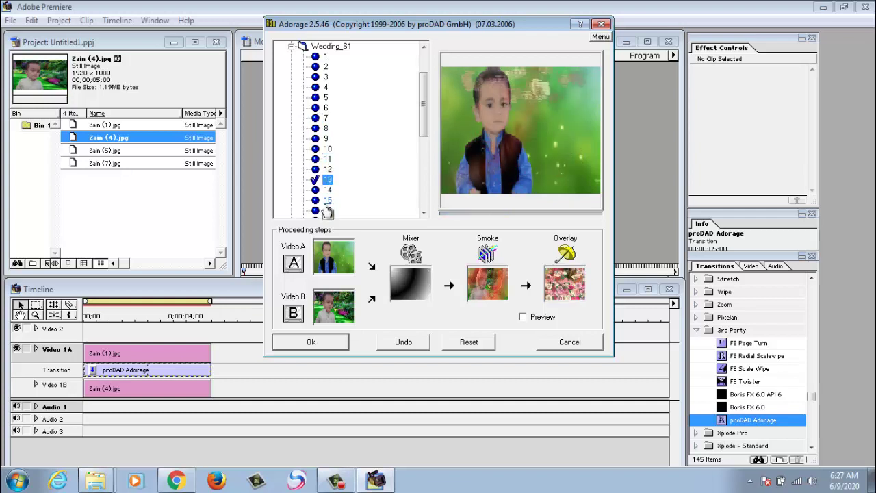
left_click(327, 201)
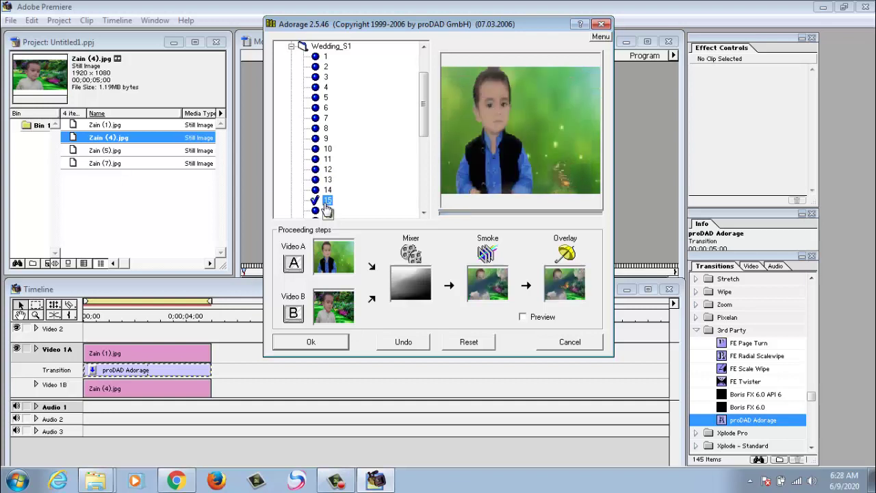
Collapse the Wedding_S1 group and select effect 4 from the CartoonMF group for the transition
left_click_drag(425, 96, 428, 74)
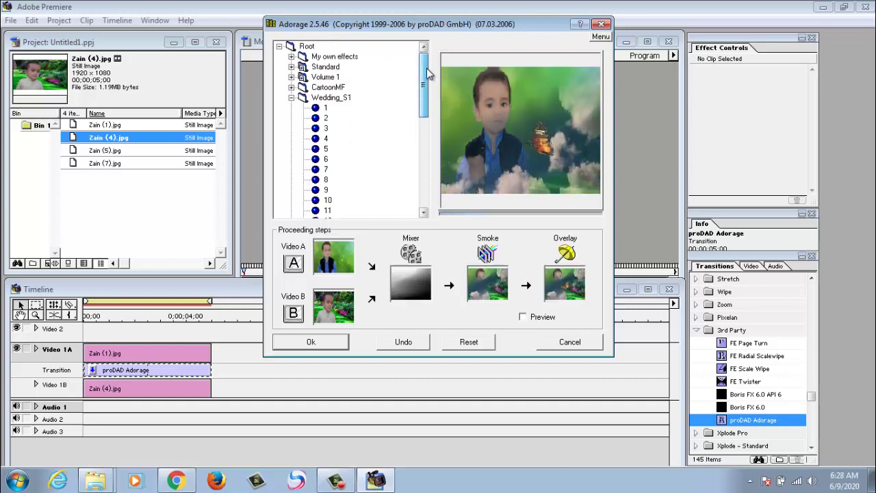
left_click(291, 98)
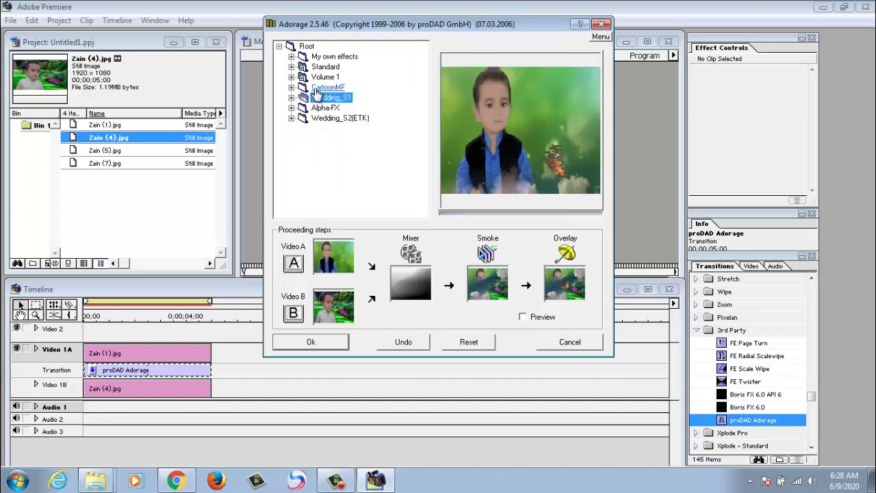
double_click(315, 89)
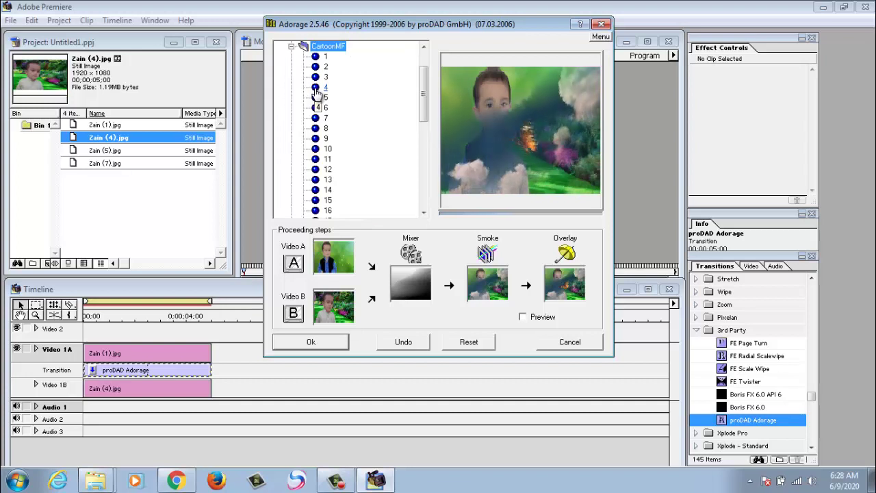
left_click(316, 88)
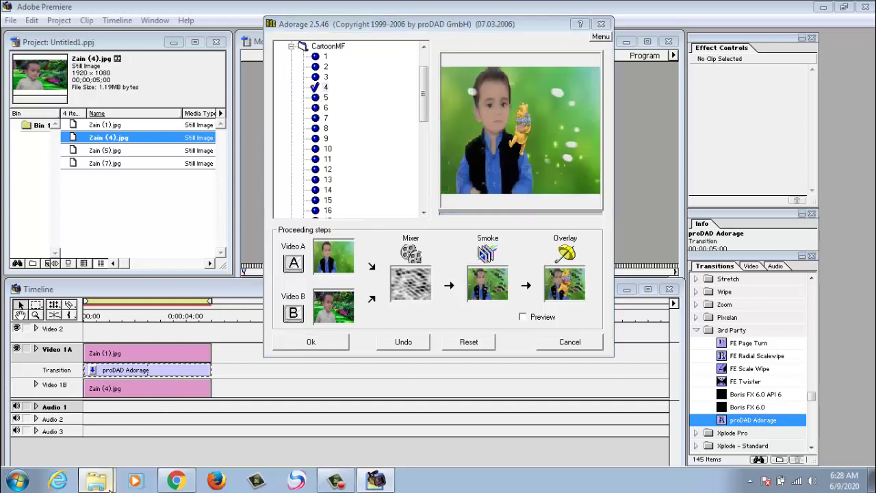
Switch to the Big Effects folder in Windows Explorer and examine the setup files in the nested Adorage Light Magic Vol 1 folder
mouse_move(108, 487)
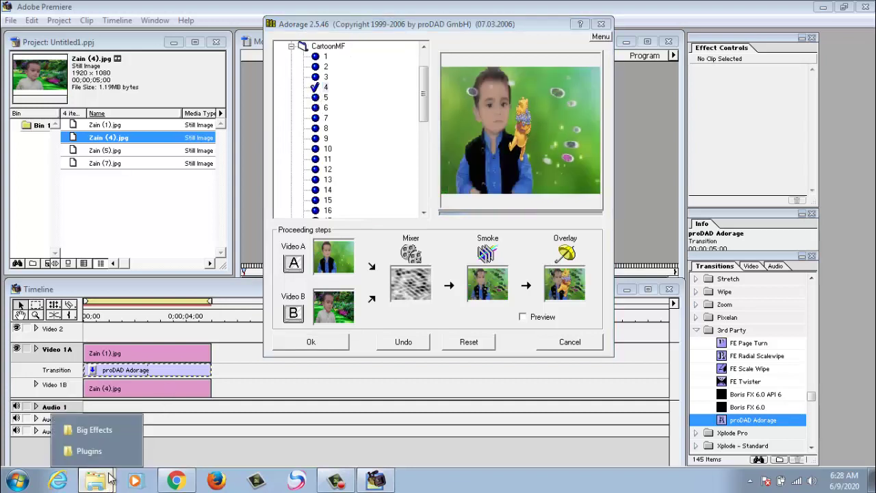
left_click(103, 432)
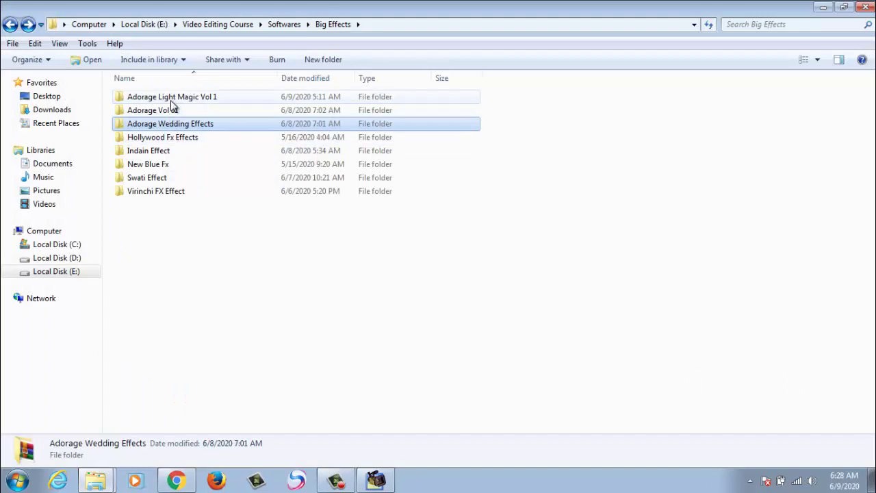
double_click(170, 99)
left_click(158, 110)
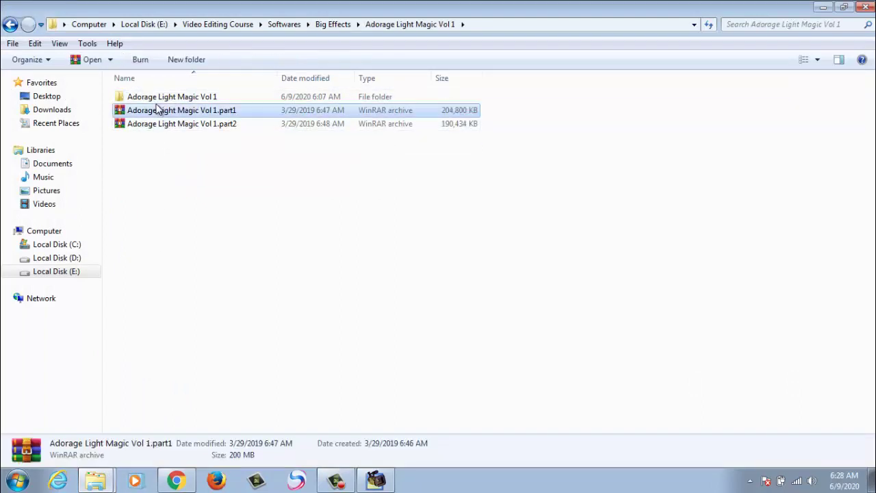
double_click(155, 99)
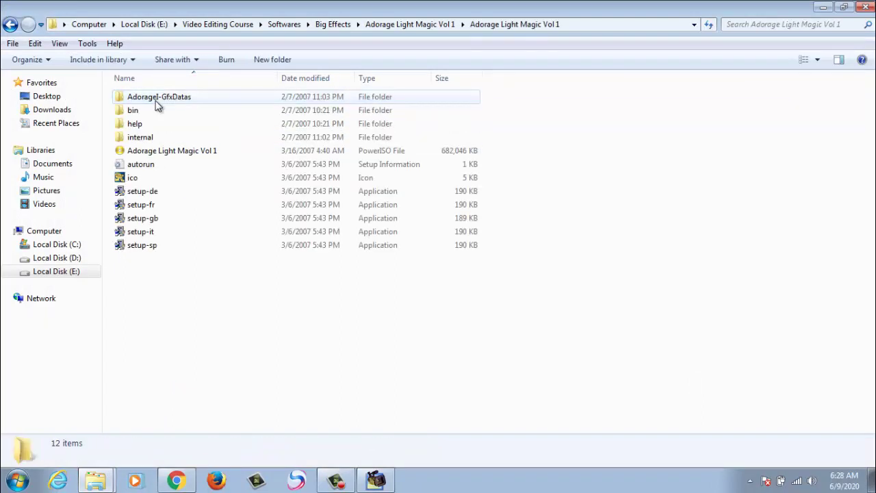
left_click(148, 236)
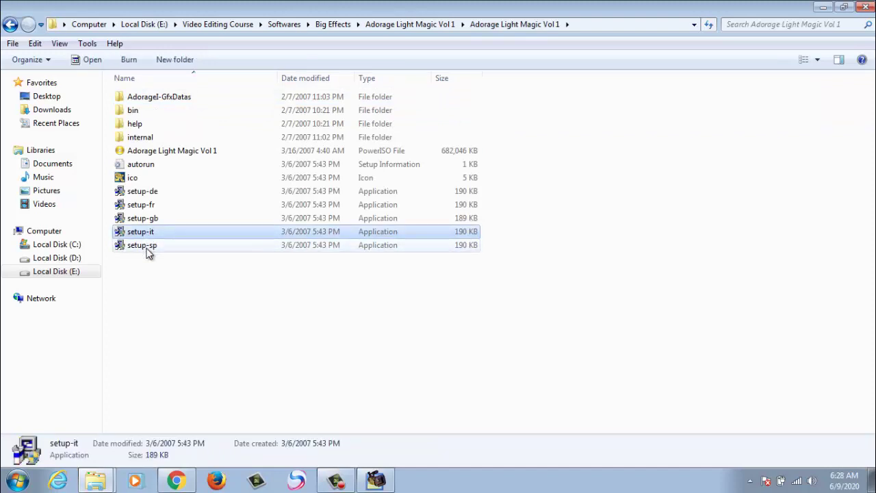
Switch back to Adobe Premiere and collapse the CartoonMF group to view all Adorage effect groups
left_click(375, 488)
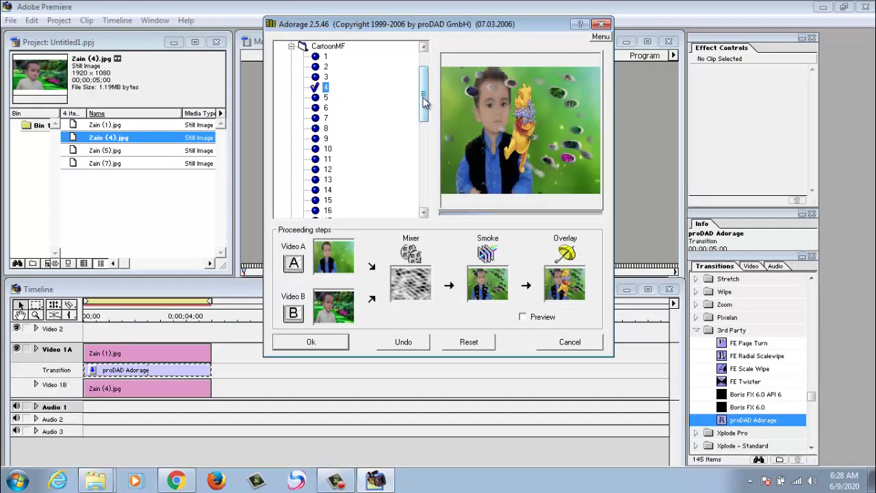
scroll(421, 101, "up", 2)
left_click(290, 88)
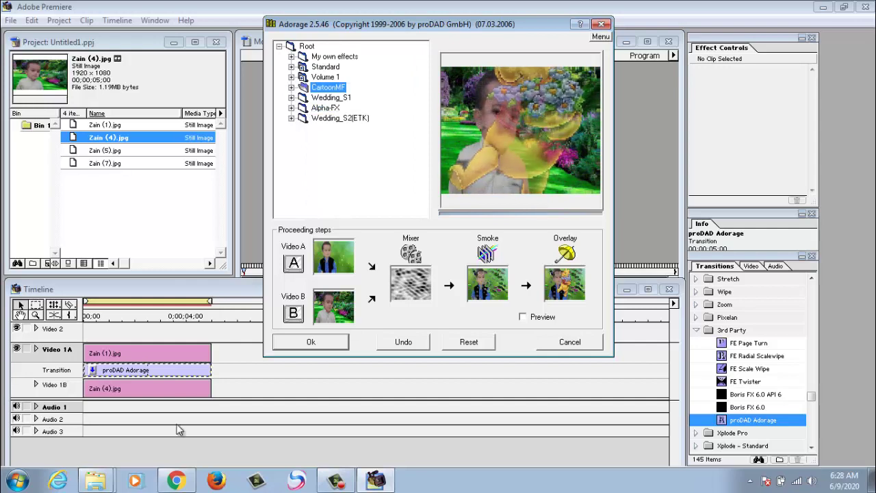
Switch to Windows Explorer and examine the nested Adorage Wedding Effects folder and its disc image's PowerISO extraction options
left_click(95, 481)
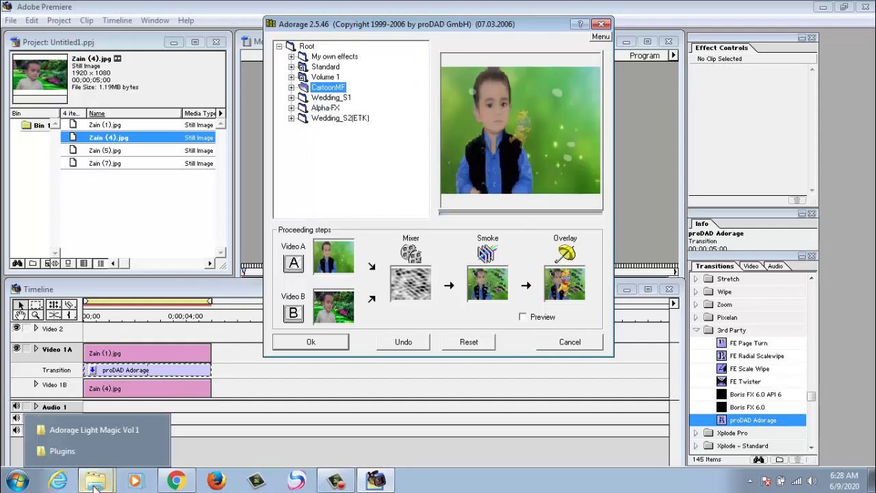
left_click(95, 432)
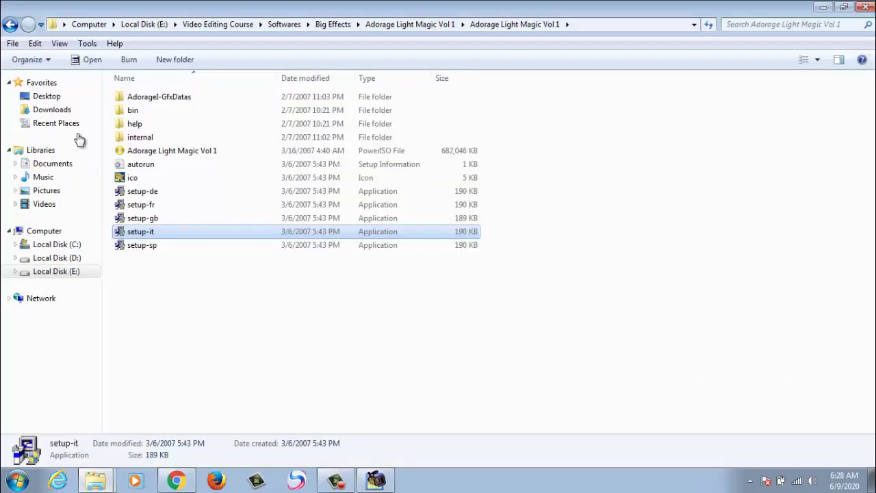
left_click(10, 24)
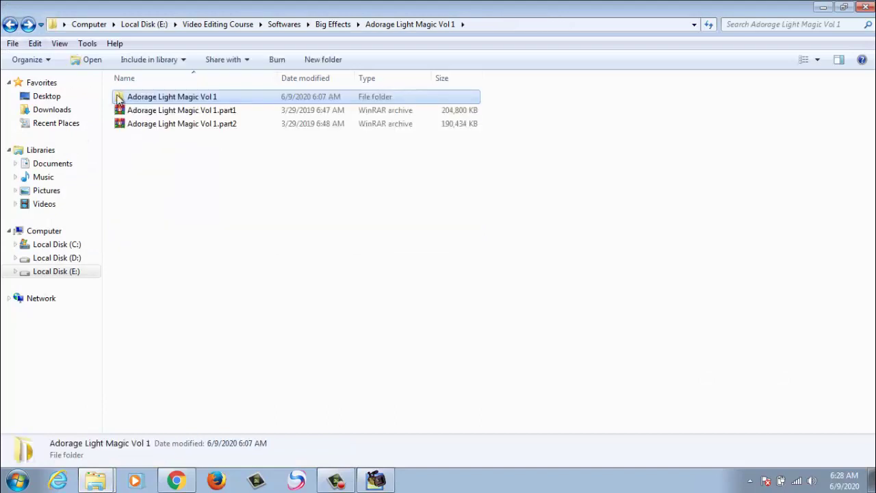
left_click(9, 24)
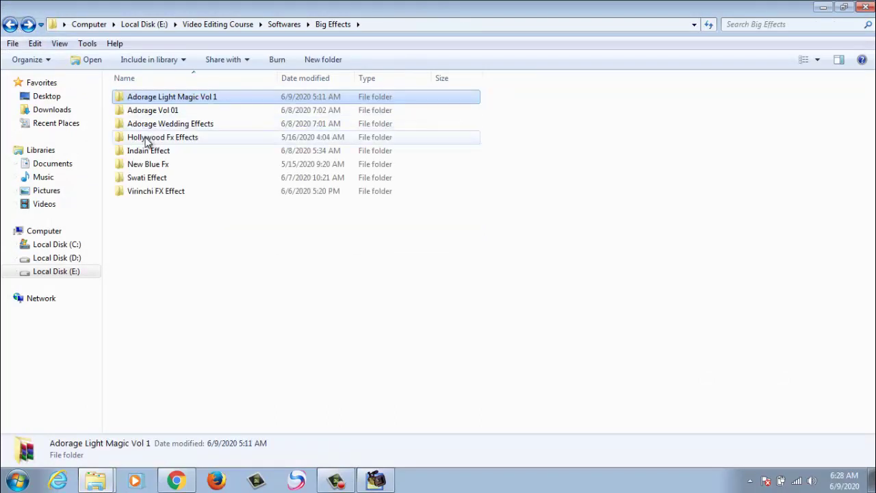
double_click(167, 124)
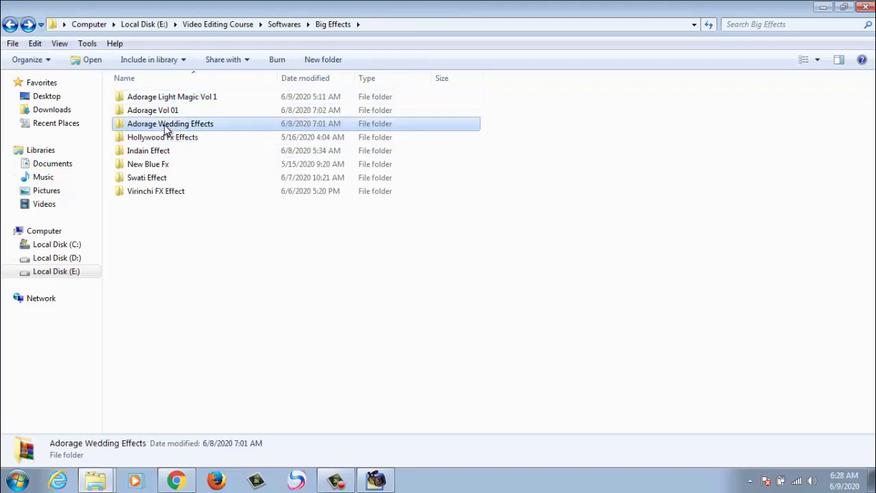
left_click(162, 99)
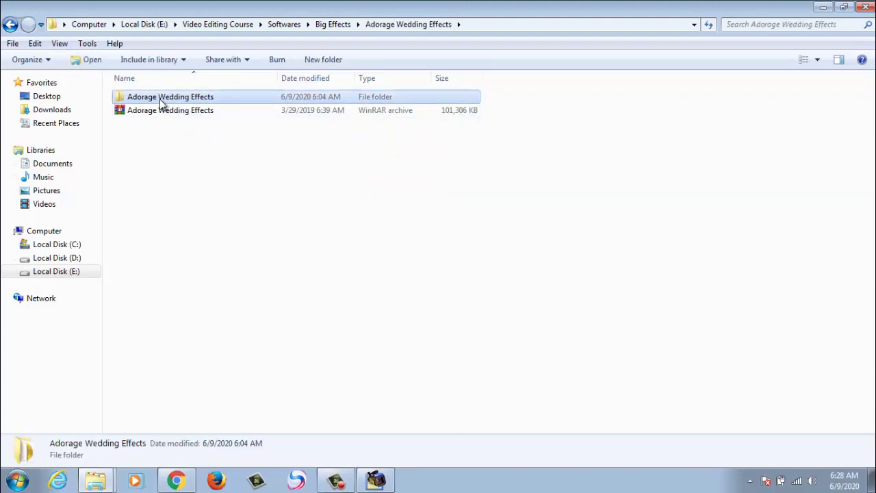
double_click(161, 100)
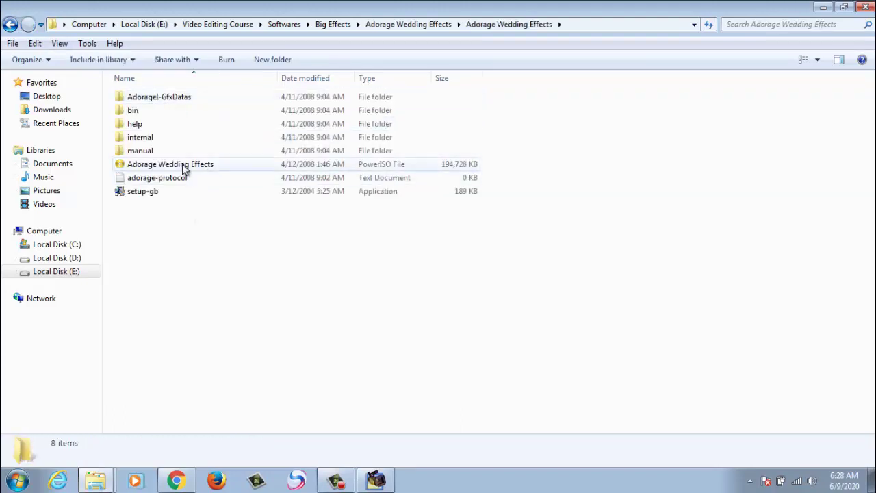
right_click(183, 169)
mouse_move(366, 347)
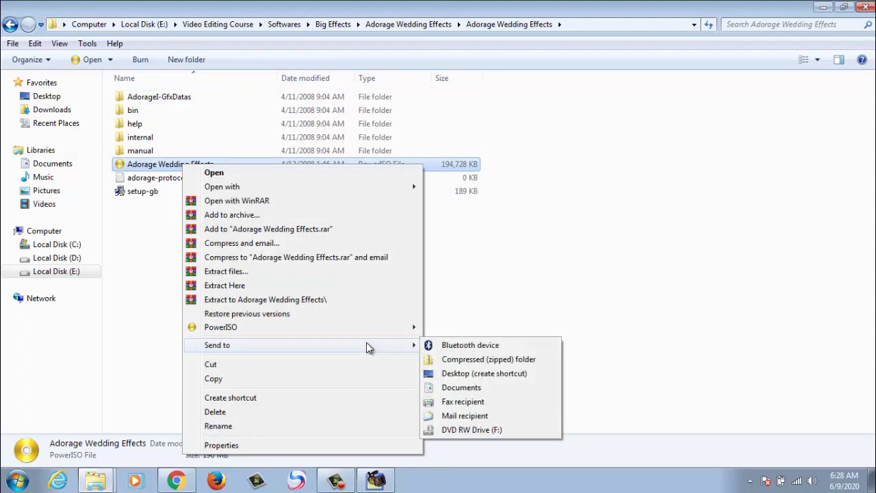
mouse_move(367, 327)
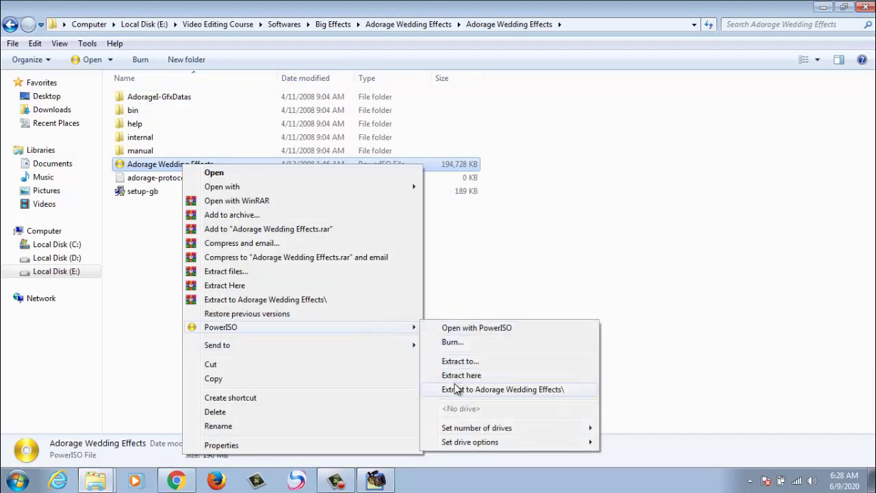
left_click(541, 204)
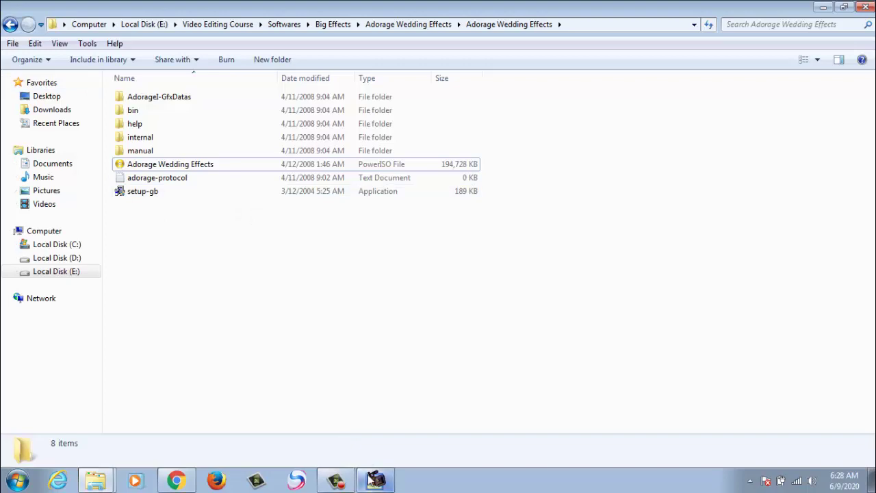
Switch back to Adobe Premiere, preview effects 08 and 10 in Wedding_S2(ETK)'s ETK7 group, and apply effect 12 to the Adorage transition
left_click(370, 481)
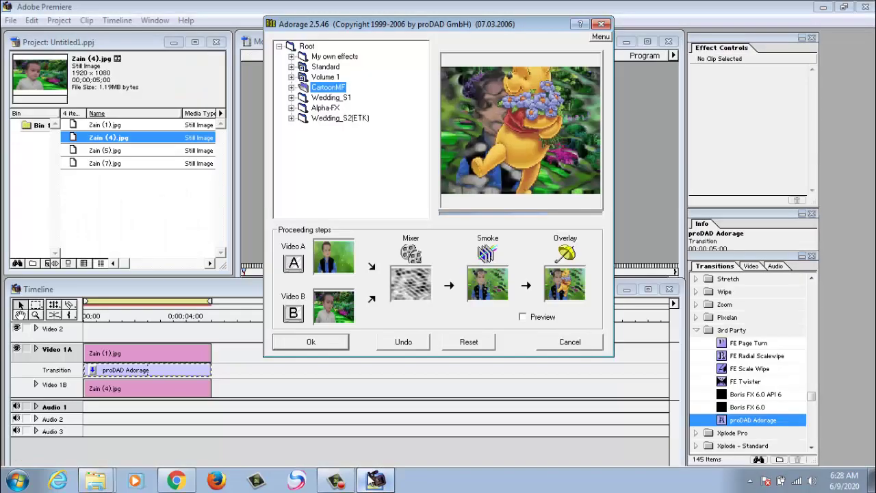
left_click(290, 119)
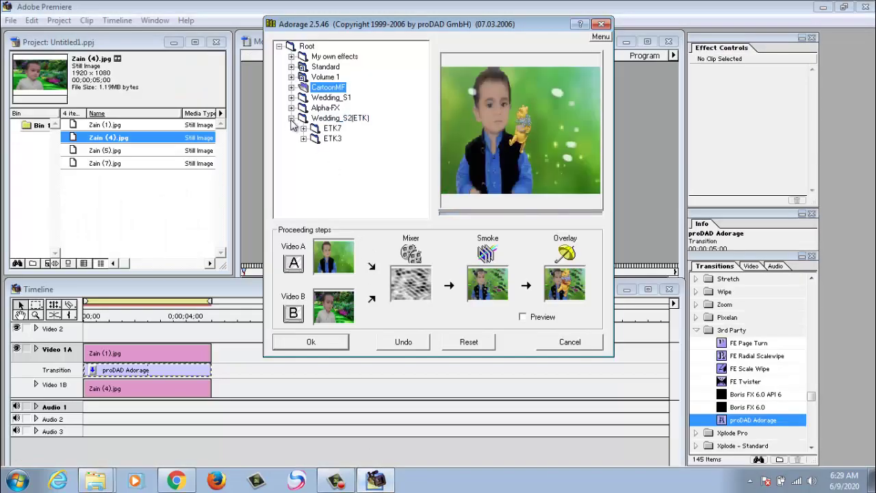
double_click(329, 129)
left_click(331, 129)
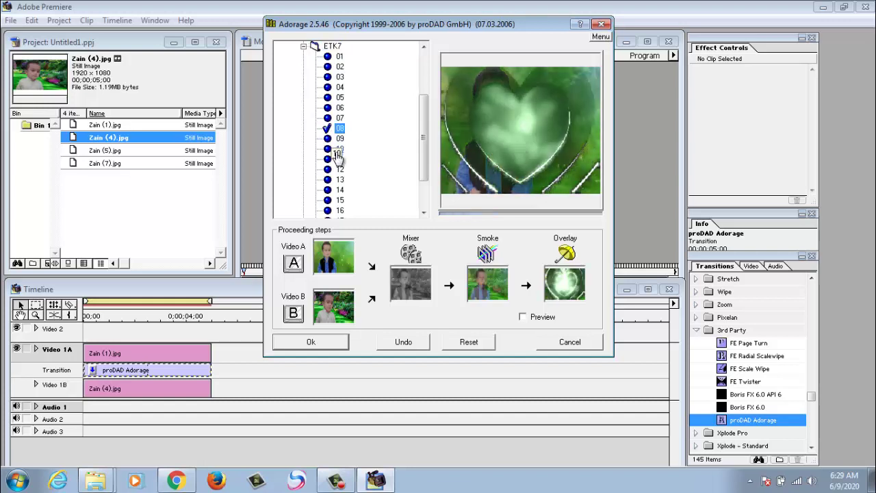
left_click(339, 149)
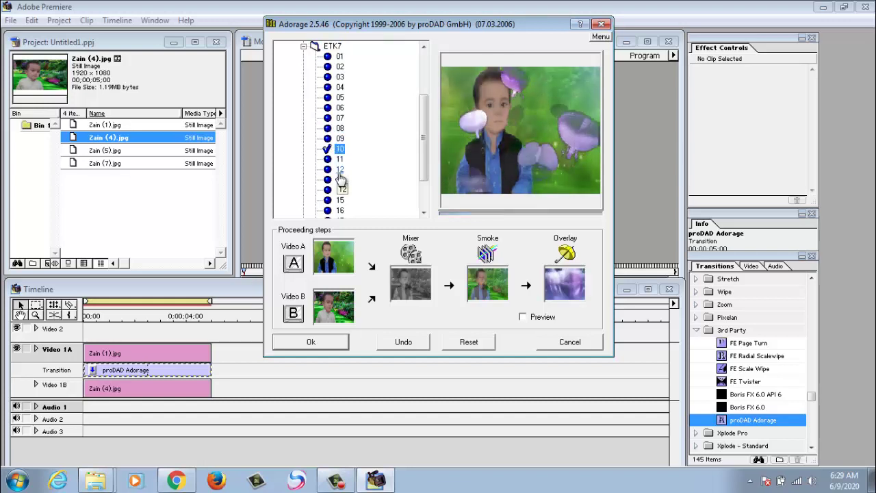
left_click(339, 170)
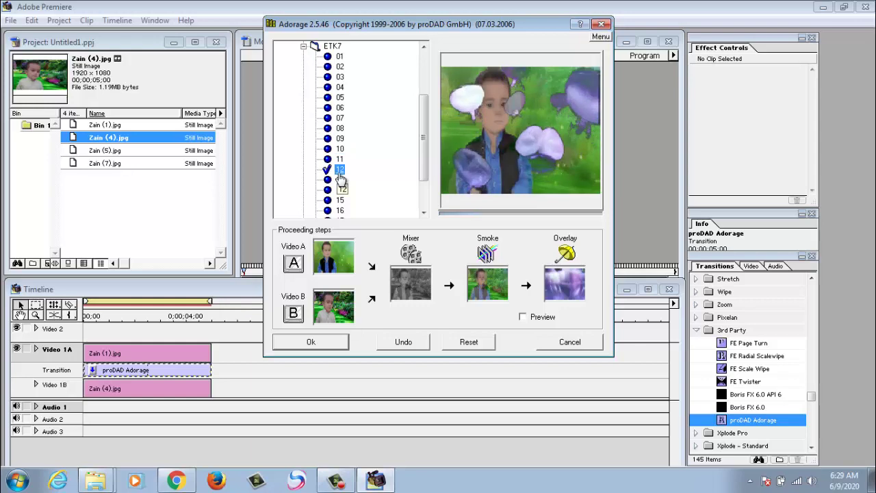
left_click(336, 341)
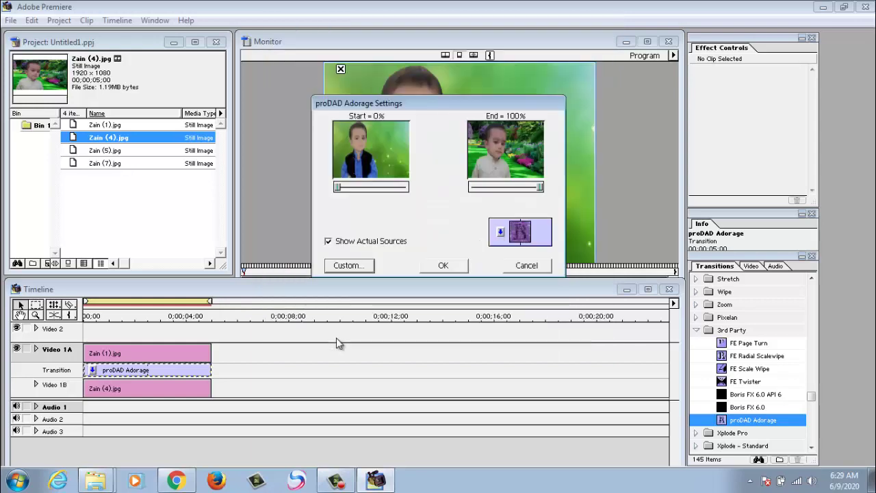
left_click(433, 268)
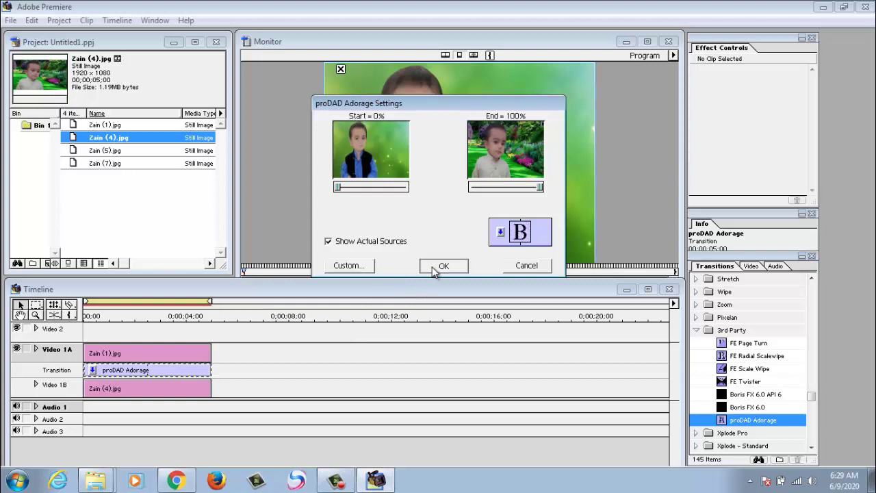
Switch to Windows Explorer, return to the Big Effects folder, and examine the available effect folders, including Indain Effect, Hollywood Fx Effects and New Blue Fx
mouse_move(96, 483)
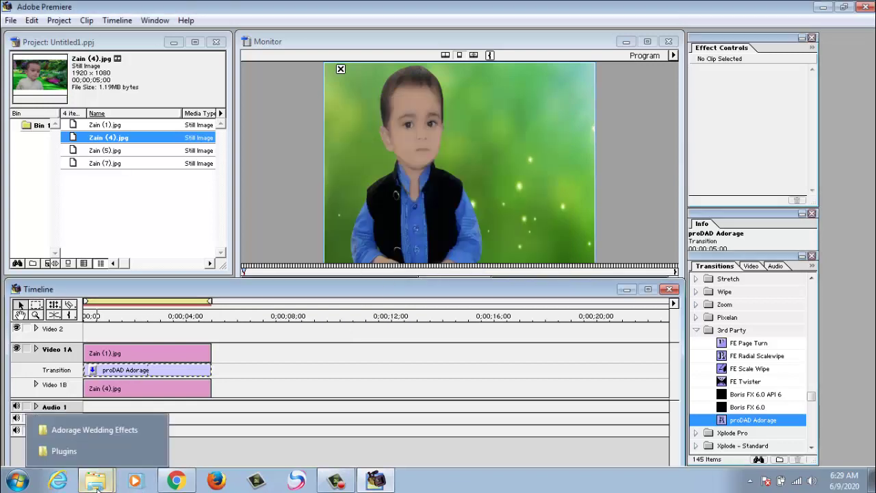
left_click(98, 431)
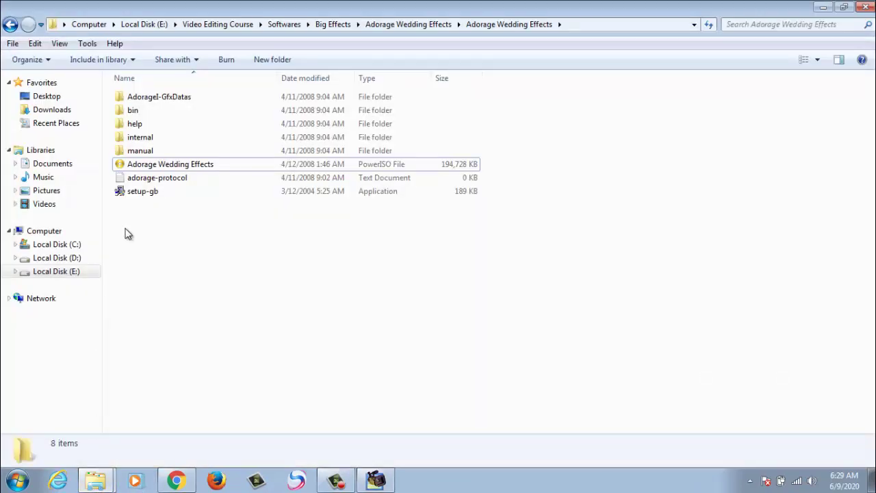
left_click(11, 25)
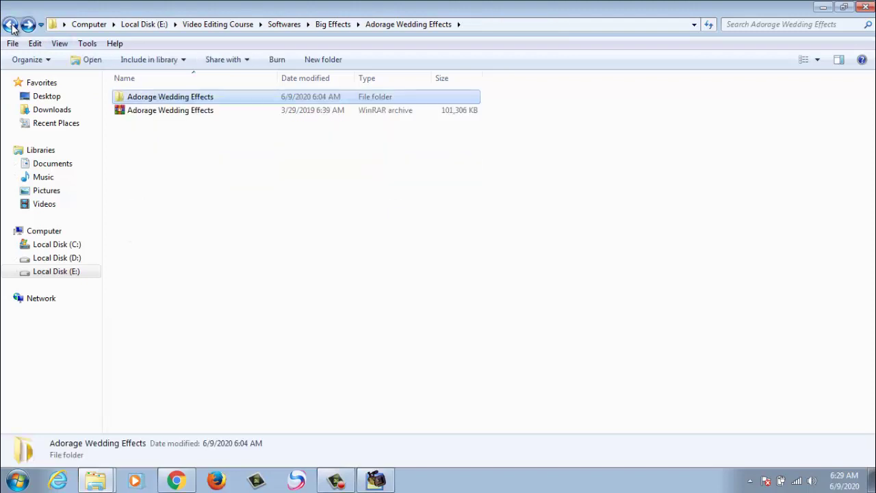
left_click(11, 25)
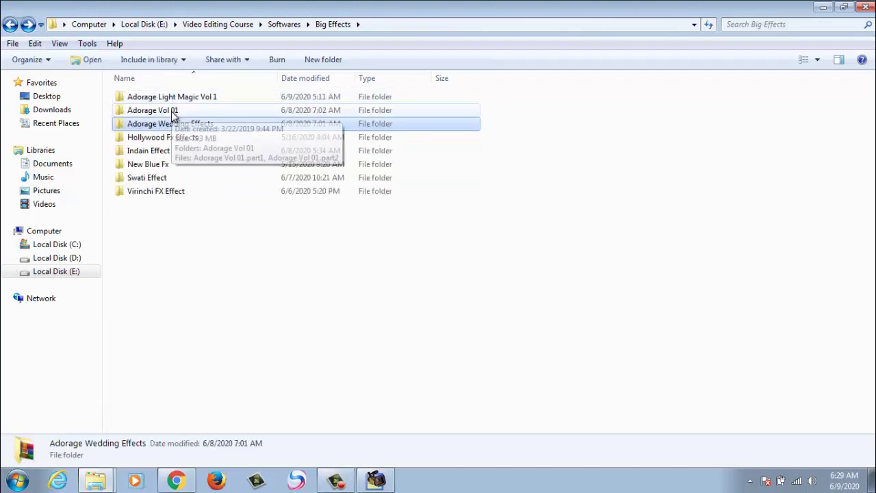
left_click(164, 155)
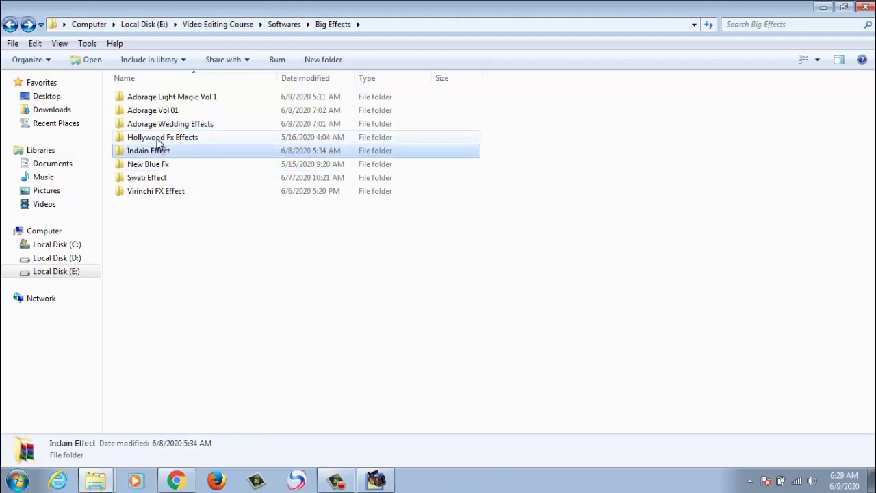
left_click(159, 140)
left_click(152, 166)
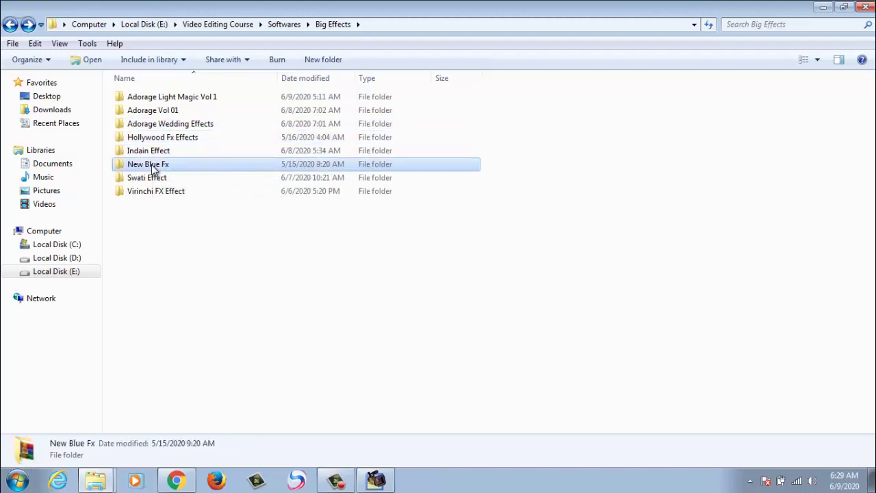